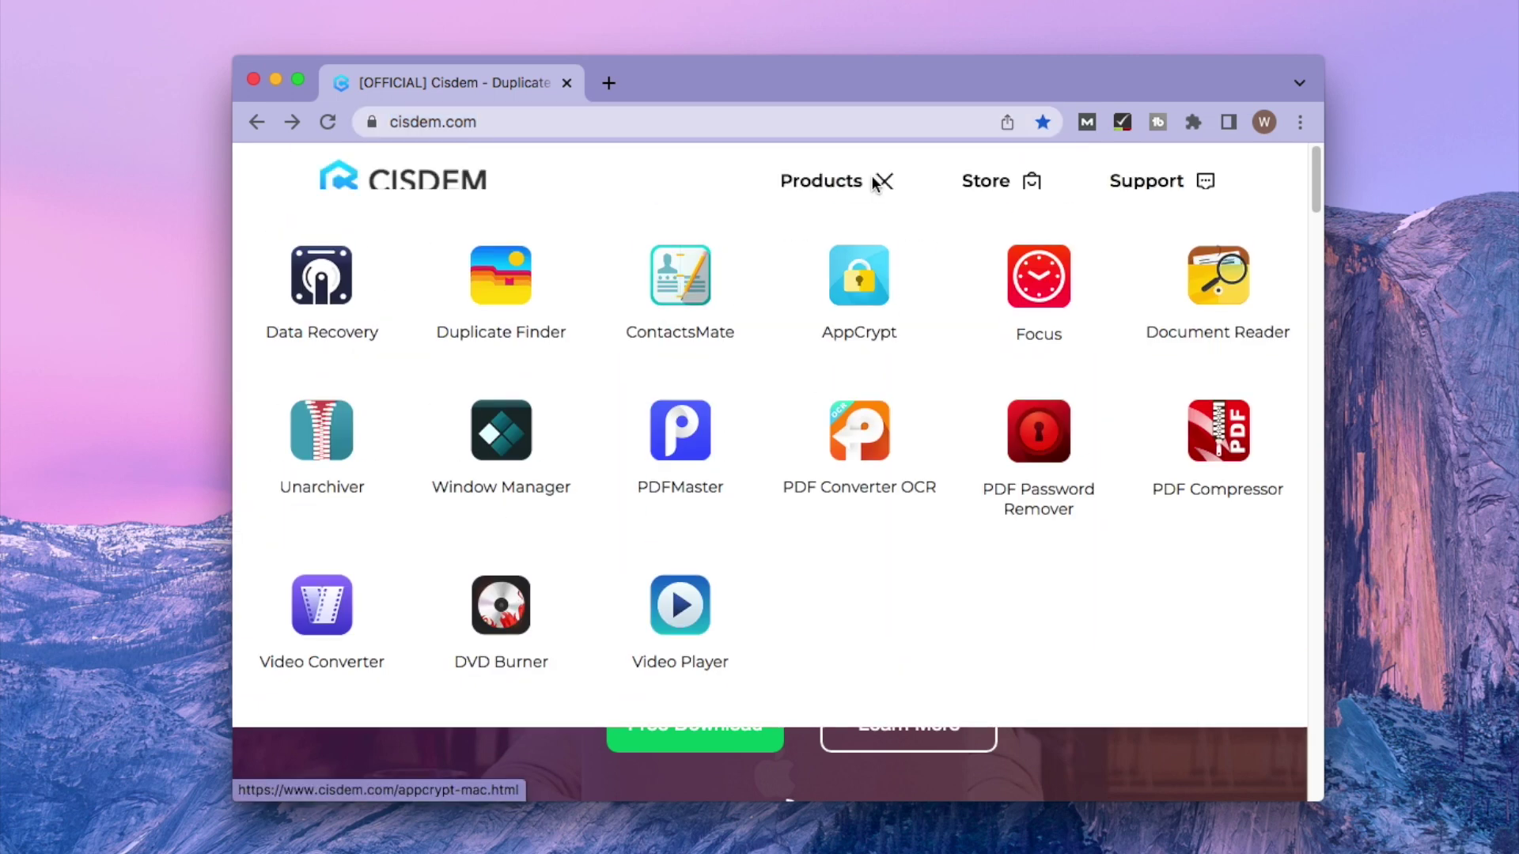
Step: Download Cisdem Data Recovery from its product page and launch it, authorizing with the admin password
{"action": "left_click", "coordinate": [325, 305]}
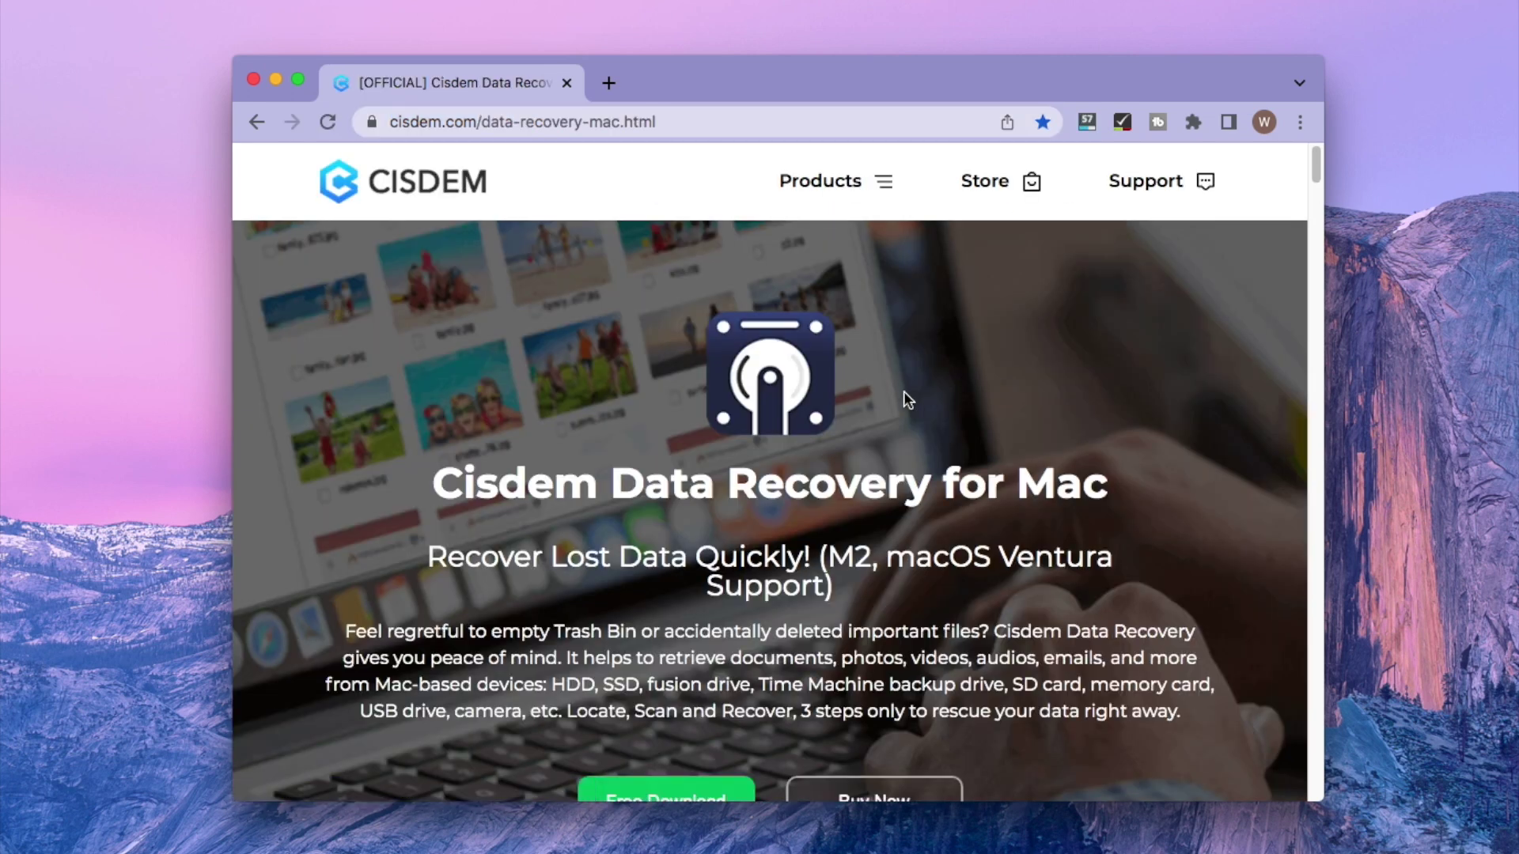
{"action": "scroll", "coordinate": [924, 390], "scroll_direction": "down", "scroll_amount": 3}
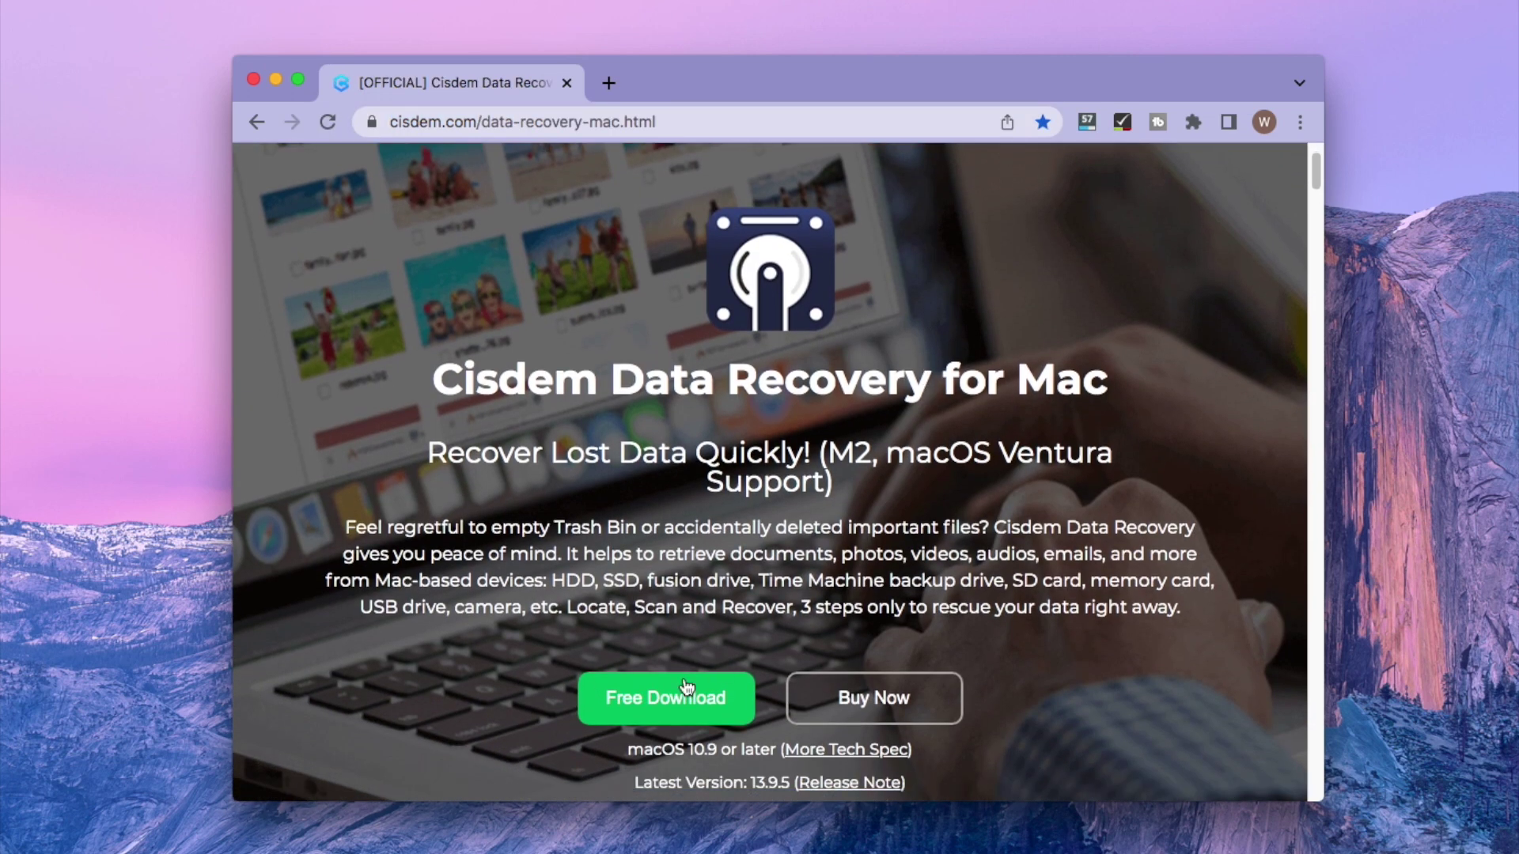
{"action": "left_click", "coordinate": [669, 700]}
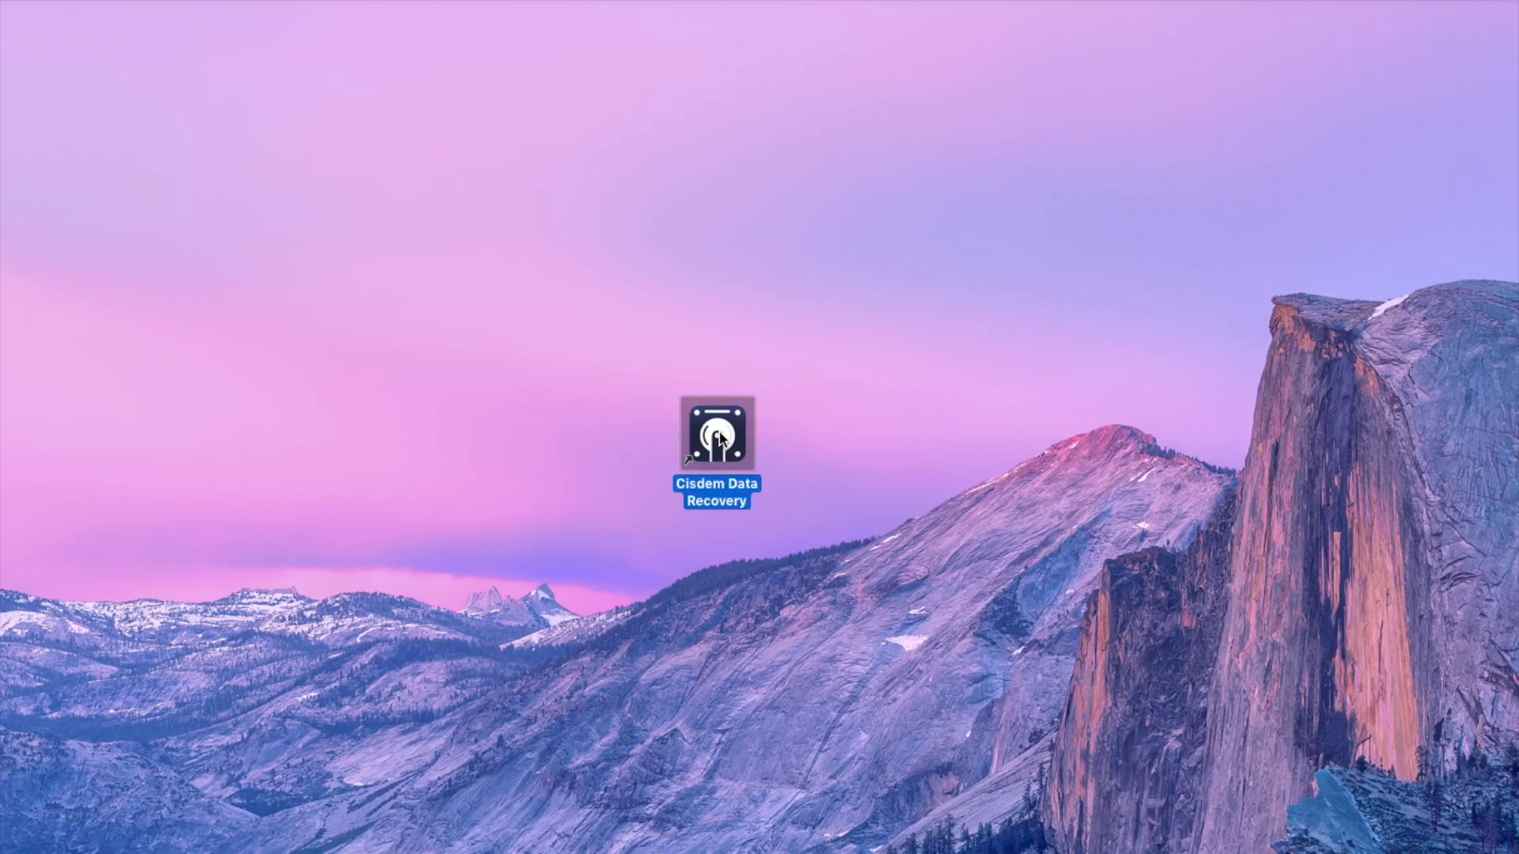
{"action": "double_click", "coordinate": [719, 439]}
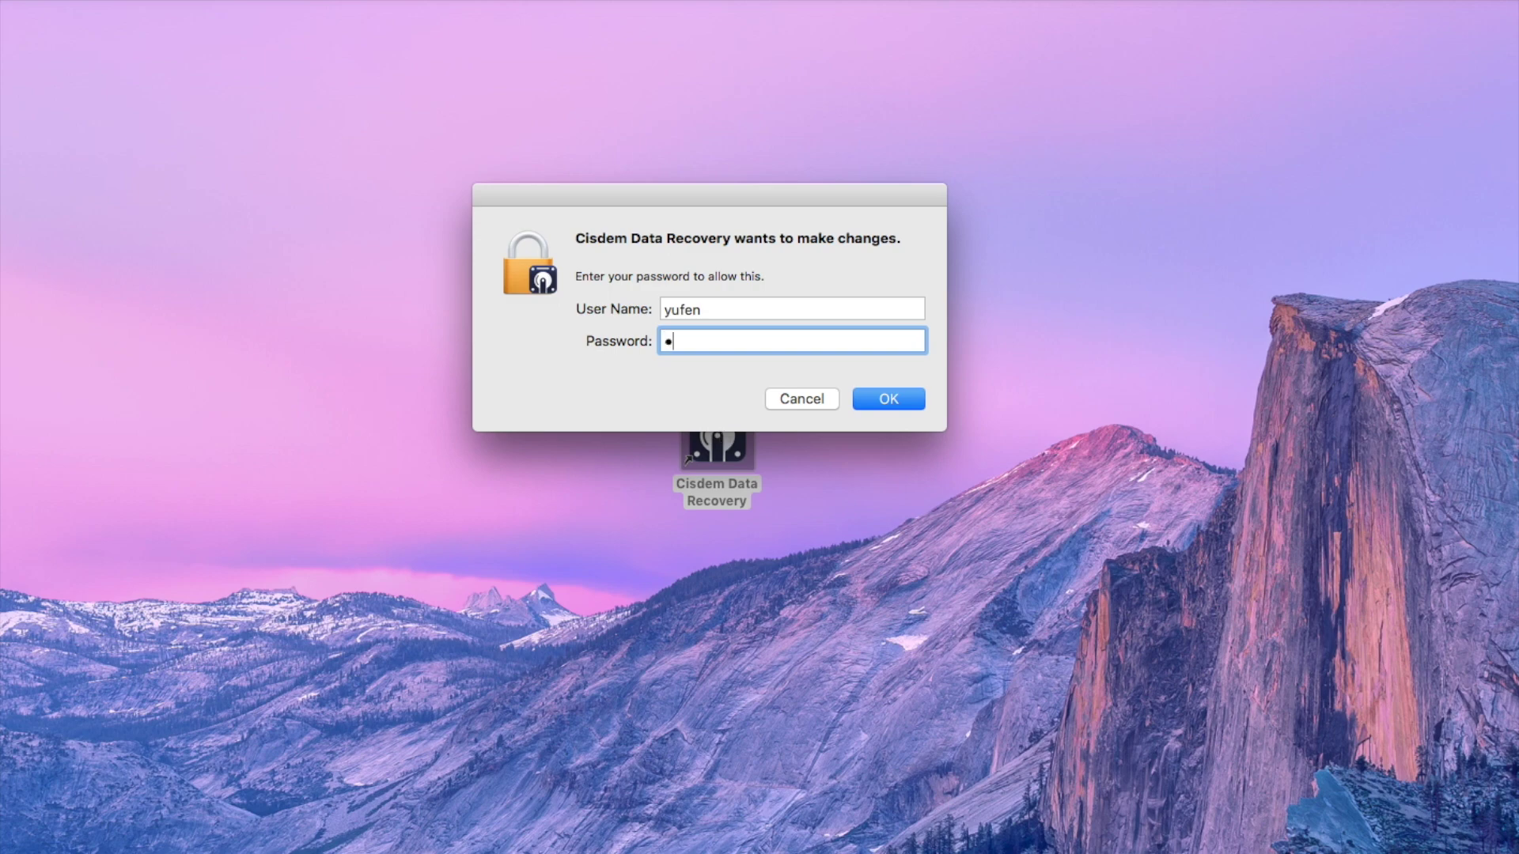
{"action": "key", "text": "Return"}
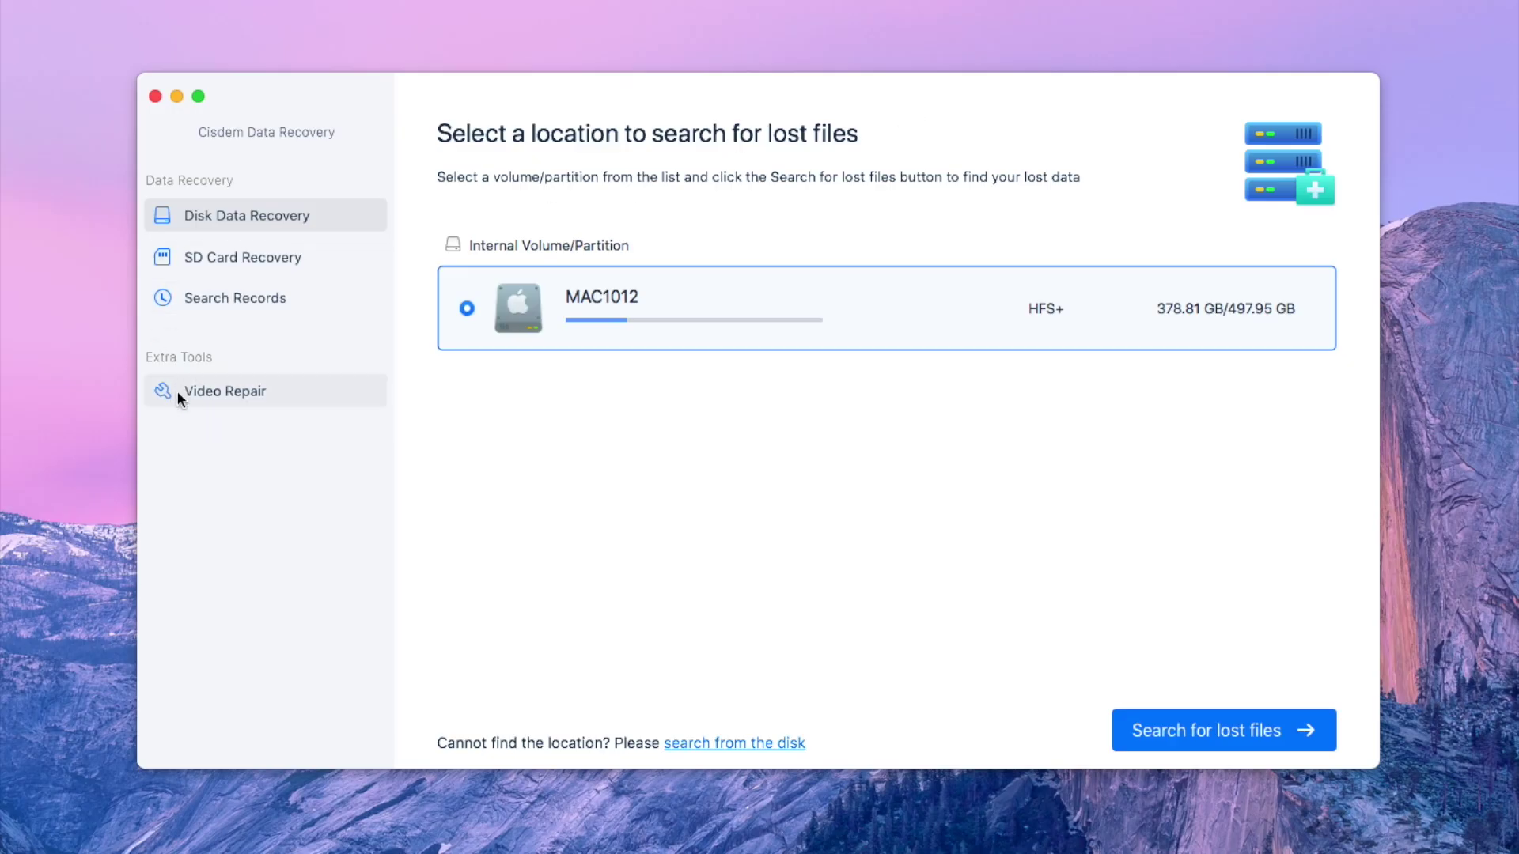
Step: Repair test video.mp4 with the Video Repair tool and reveal the repaired file in Finder
{"action": "left_click", "coordinate": [226, 393]}
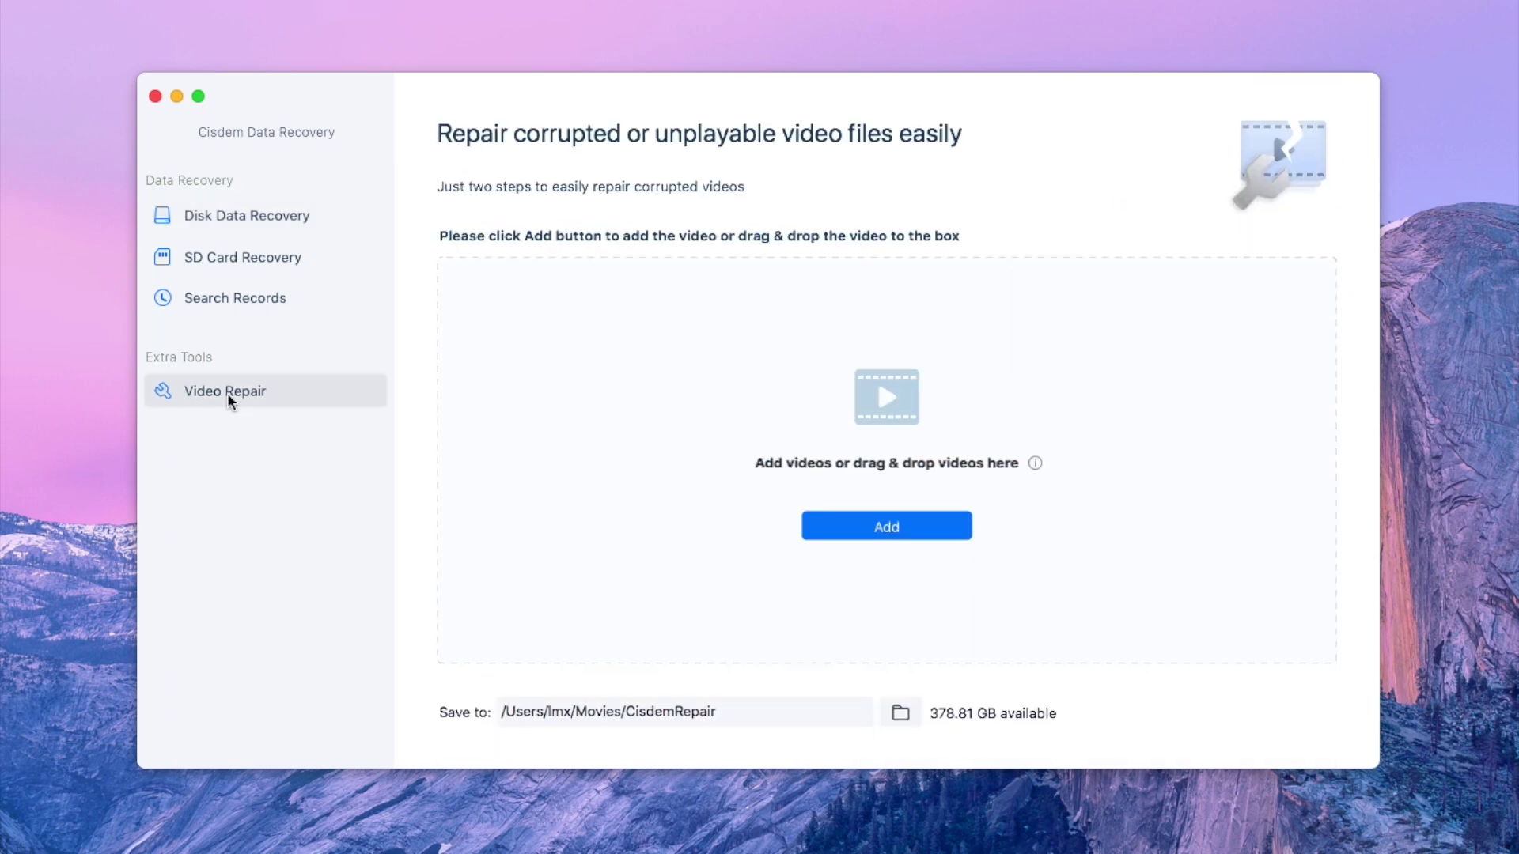
{"action": "left_click_drag", "start_coordinate": [1503, 507], "coordinate": [823, 400]}
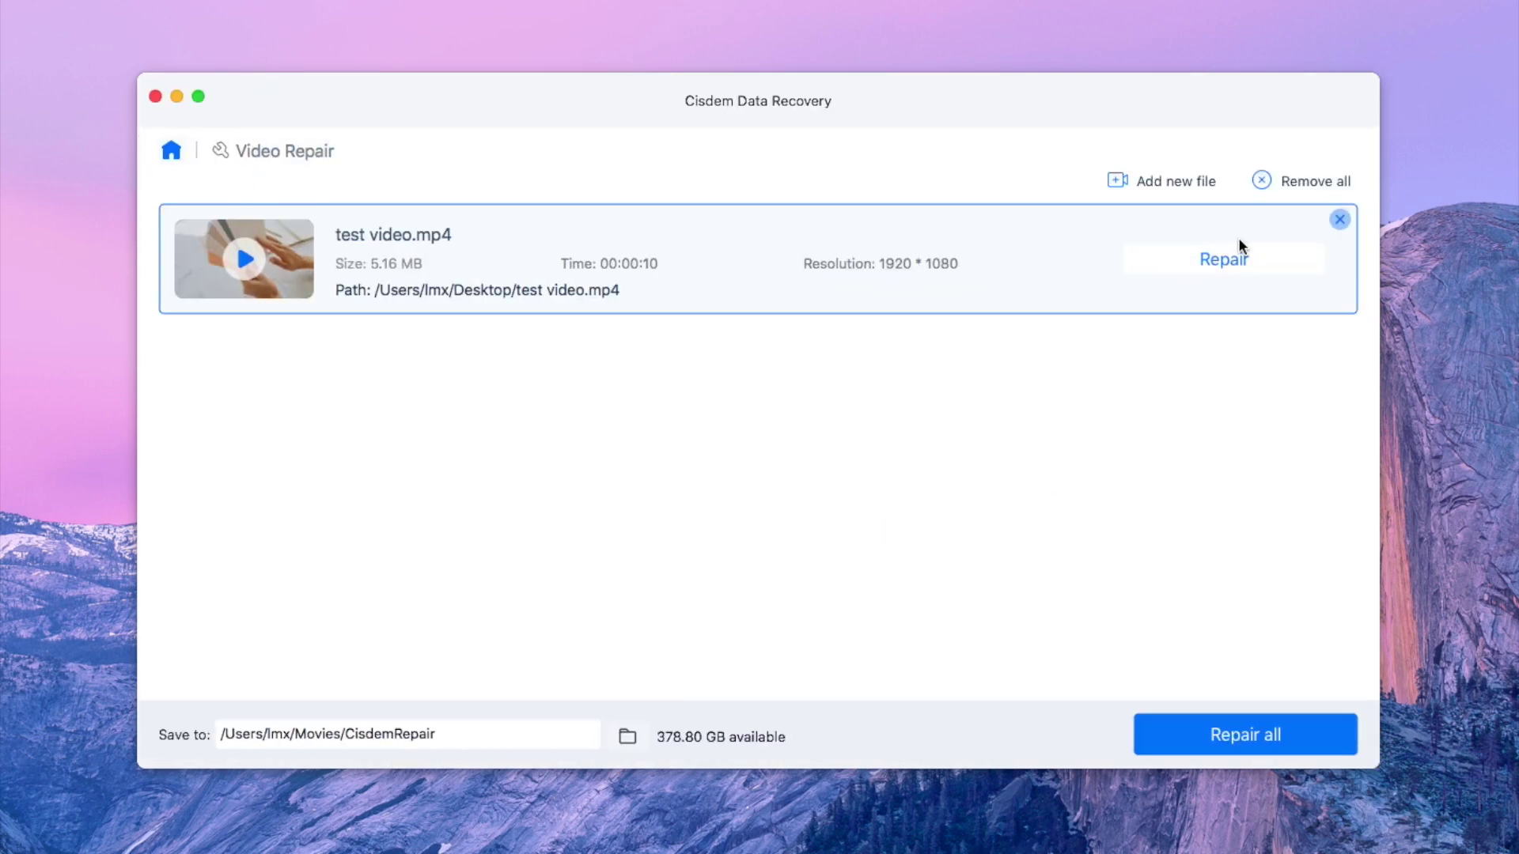
{"action": "left_click", "coordinate": [1224, 255]}
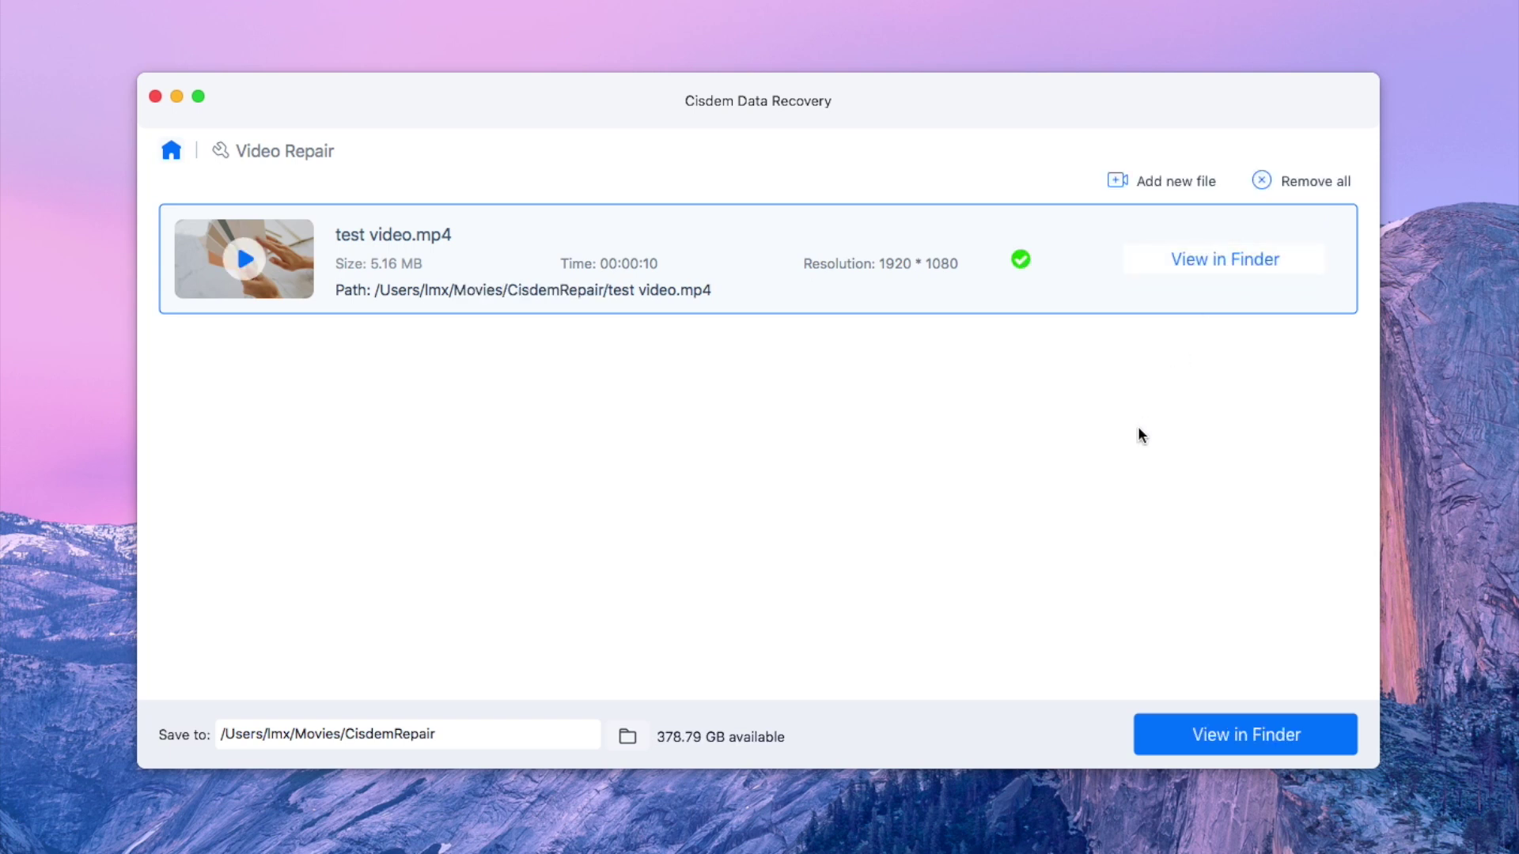
{"action": "left_click", "coordinate": [1222, 261]}
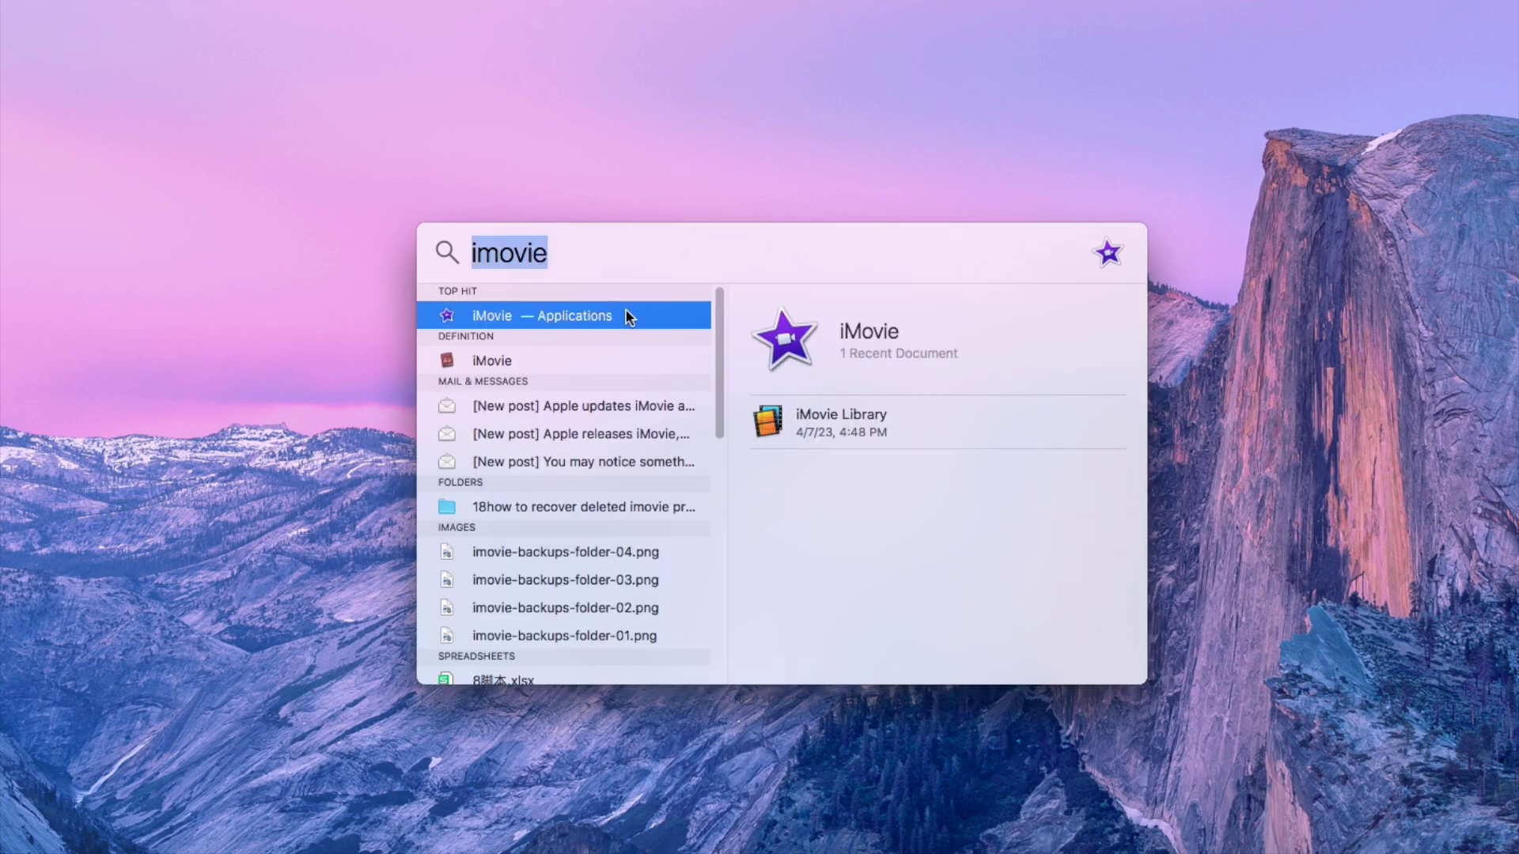
Step: Create the new iMovie movie project My Movie 12 and place the 10-second test video.mp4 on its timeline
{"action": "left_click", "coordinate": [629, 317]}
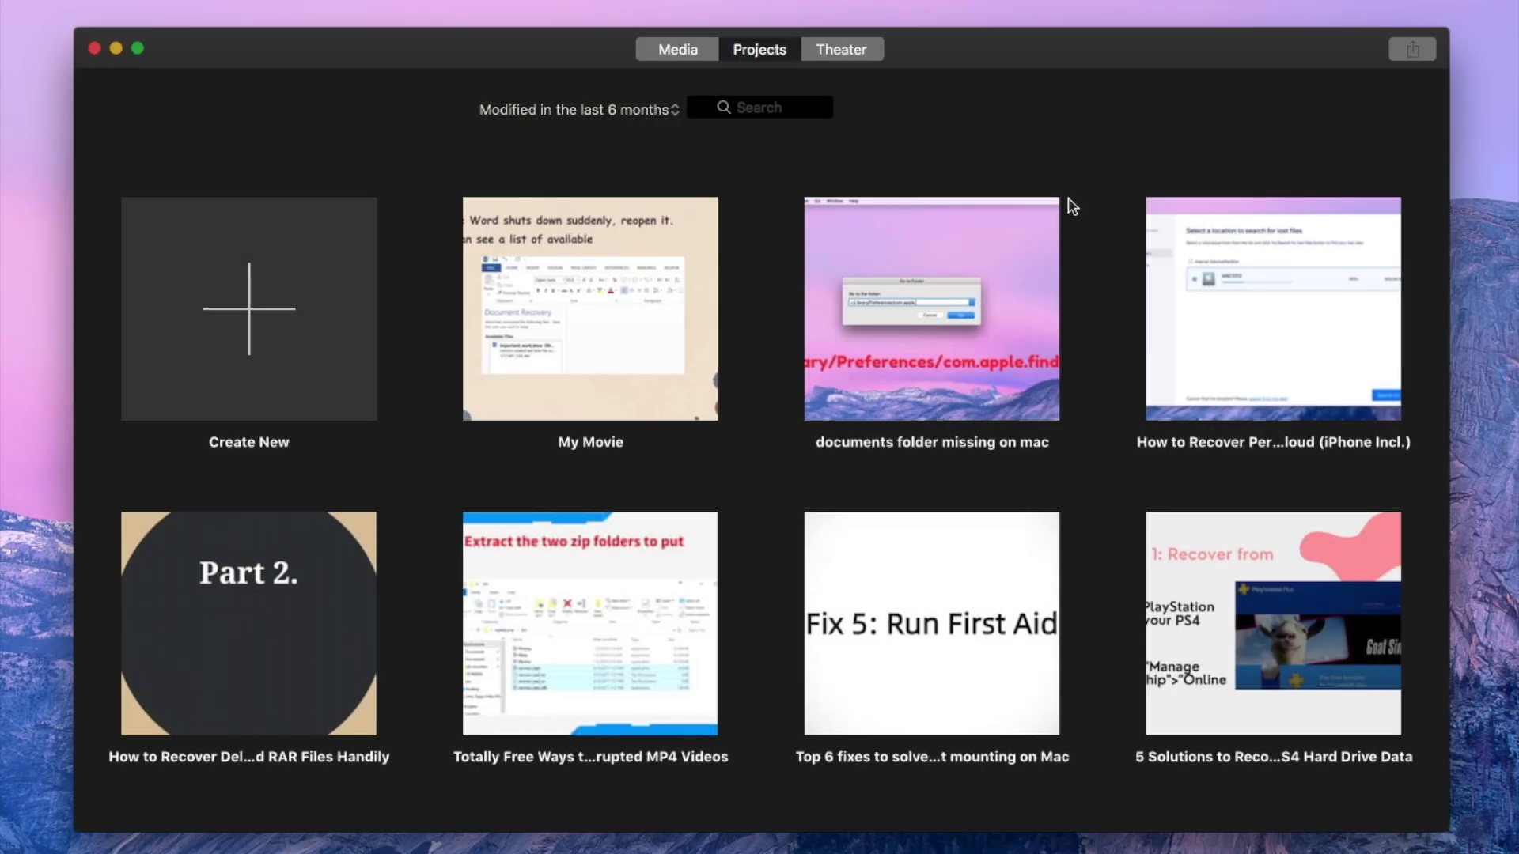
{"action": "left_click", "coordinate": [250, 323]}
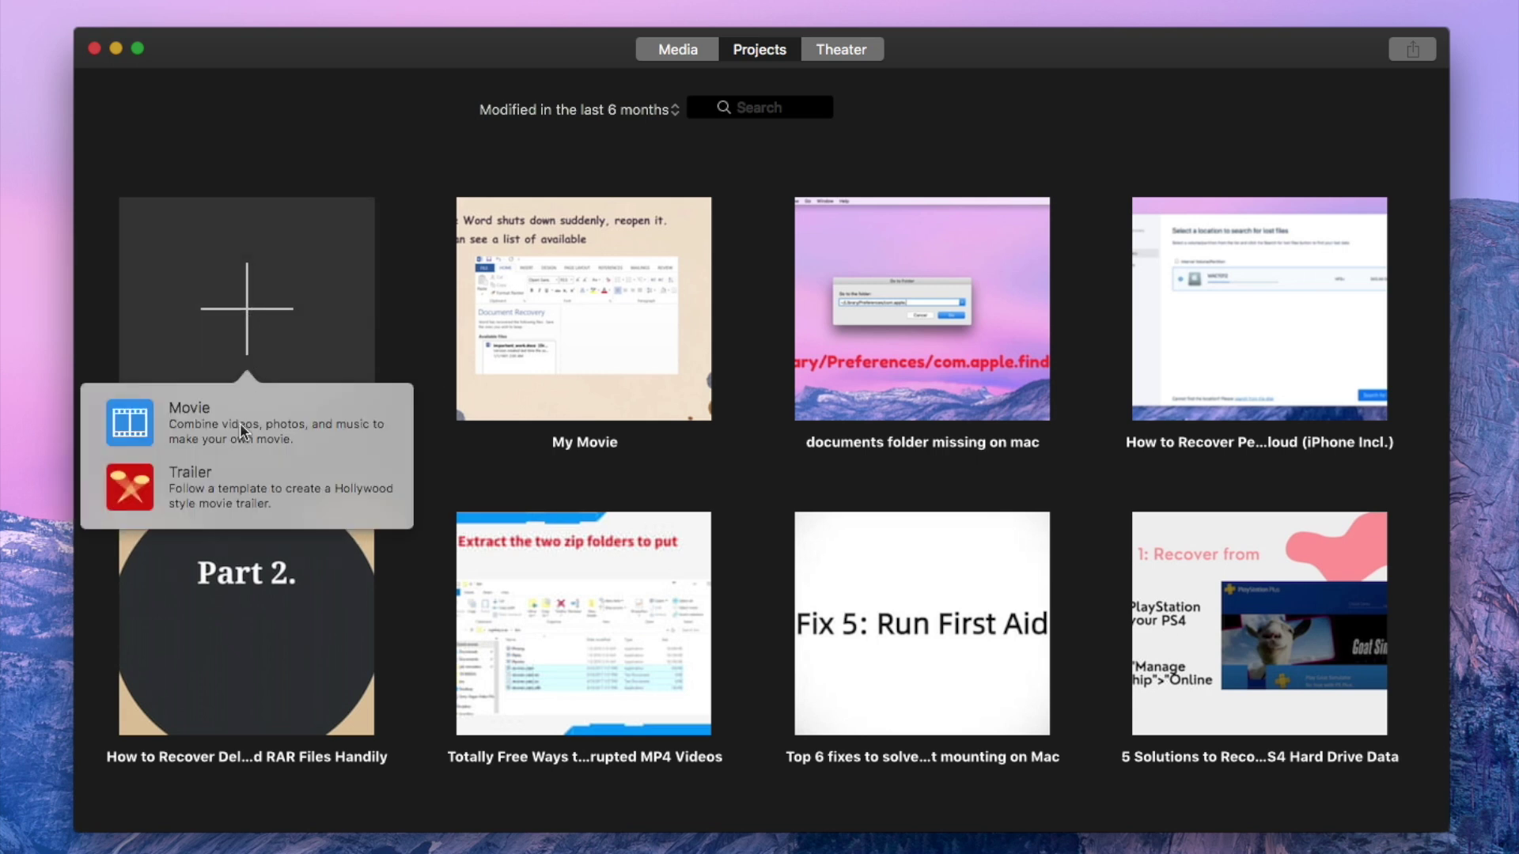
{"action": "left_click", "coordinate": [215, 429]}
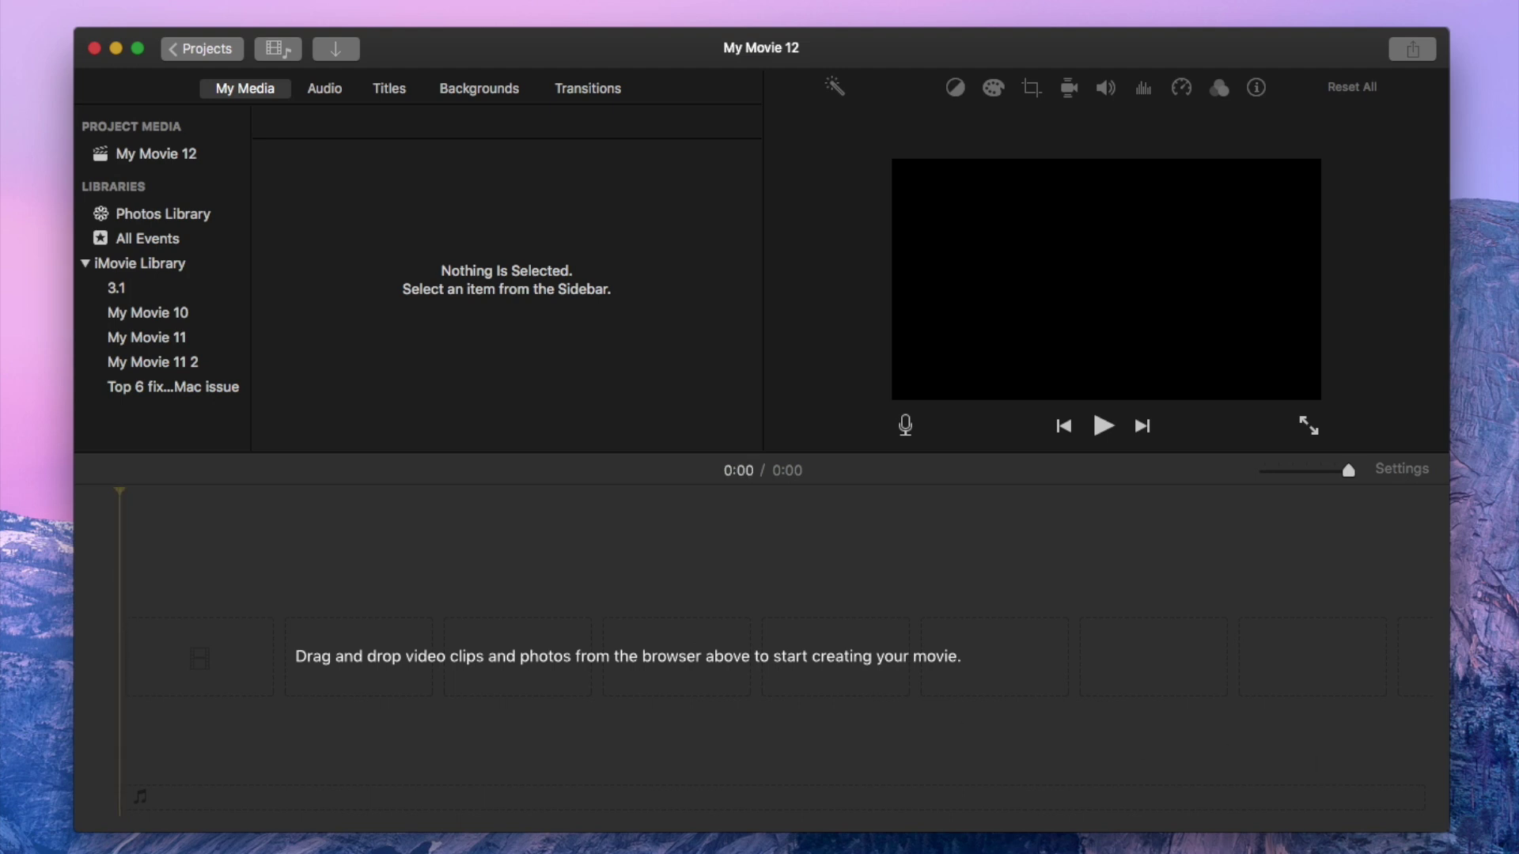
{"action": "left_click_drag", "start_coordinate": [1399, 845], "coordinate": [1069, 689]}
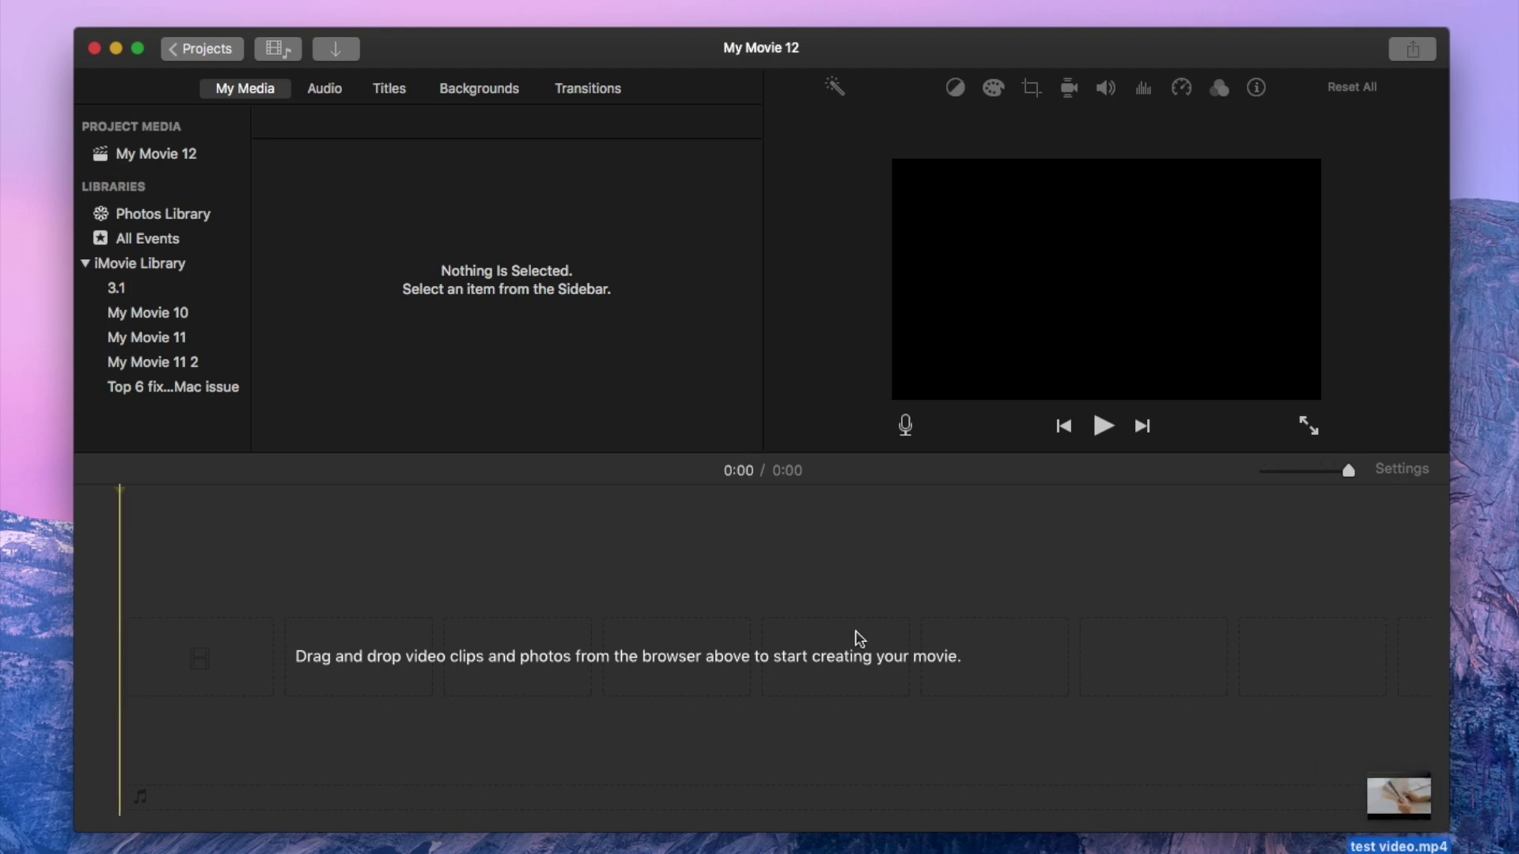
{"action": "left_click_drag", "start_coordinate": [860, 639], "coordinate": [854, 634]}
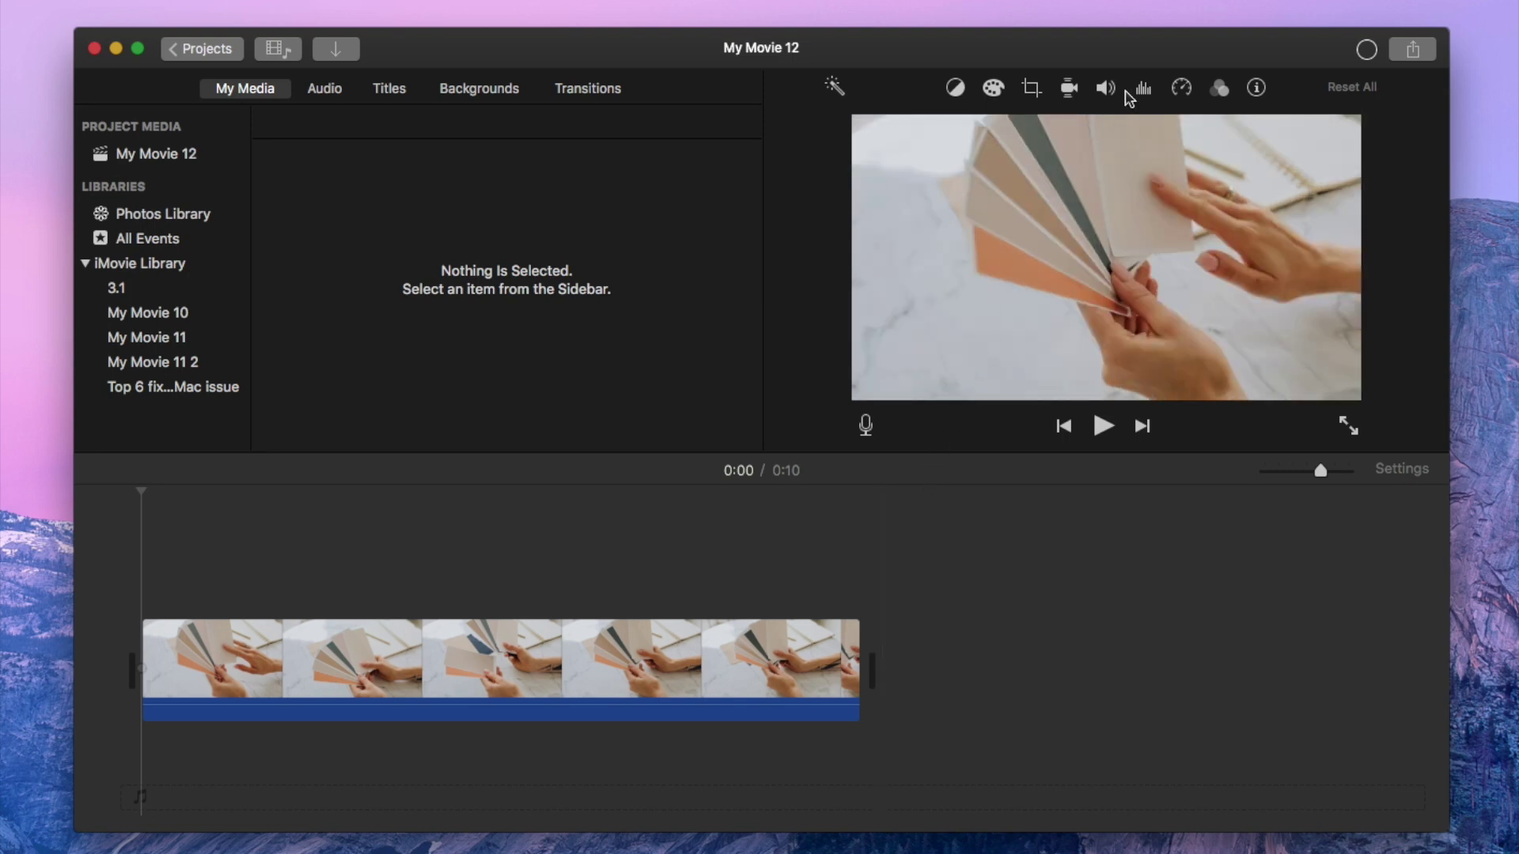
Step: Enable Fix Rolling Shutter in the clip's stabilization settings with strength set to High
{"action": "left_click", "coordinate": [1070, 93]}
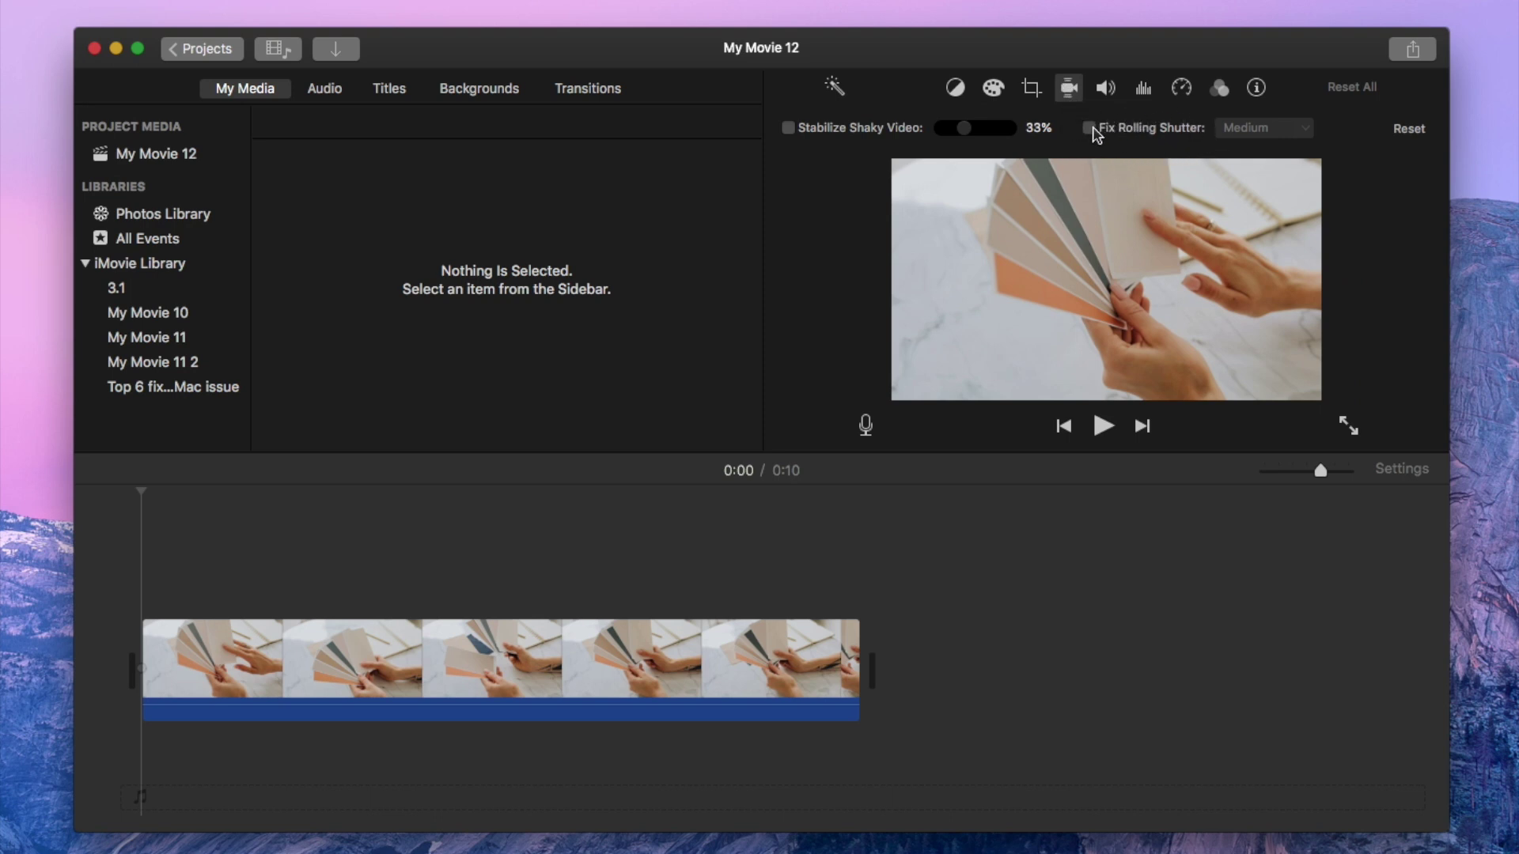
{"action": "left_click", "coordinate": [1092, 130]}
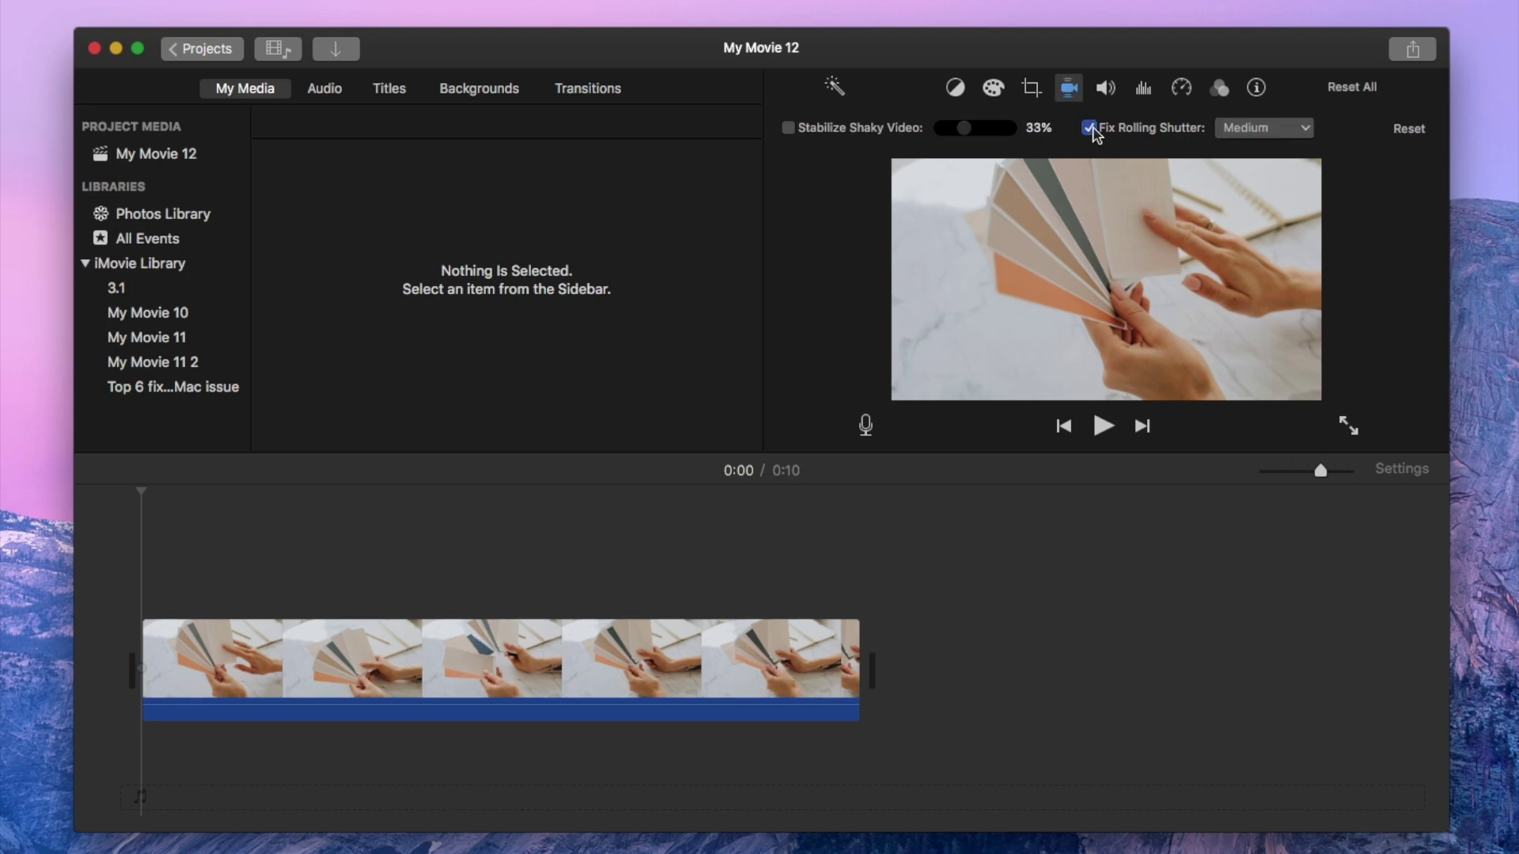
{"action": "left_click", "coordinate": [1305, 134]}
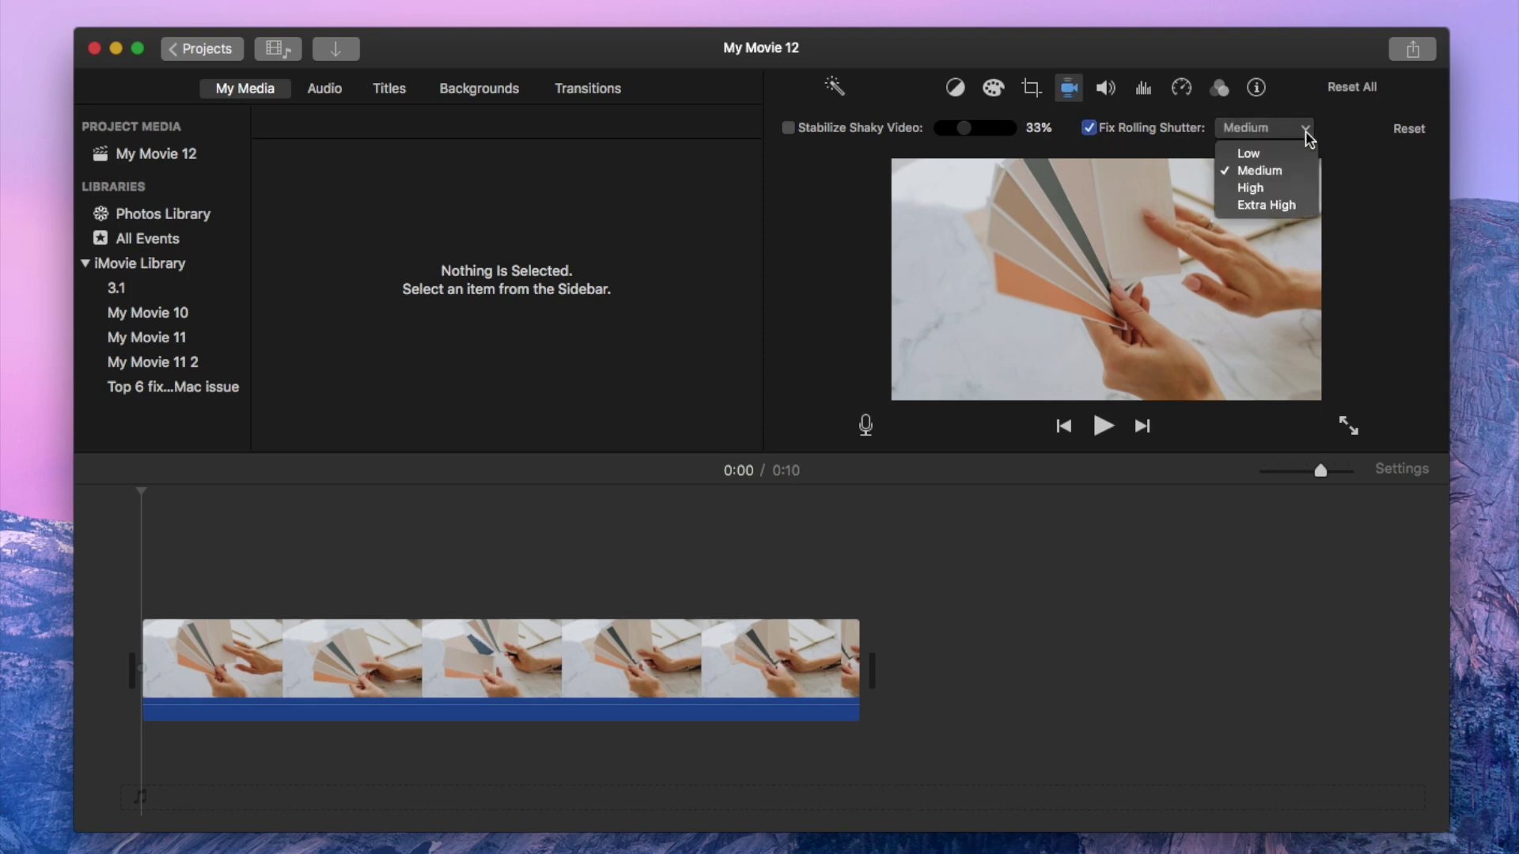
{"action": "left_click", "coordinate": [1264, 189]}
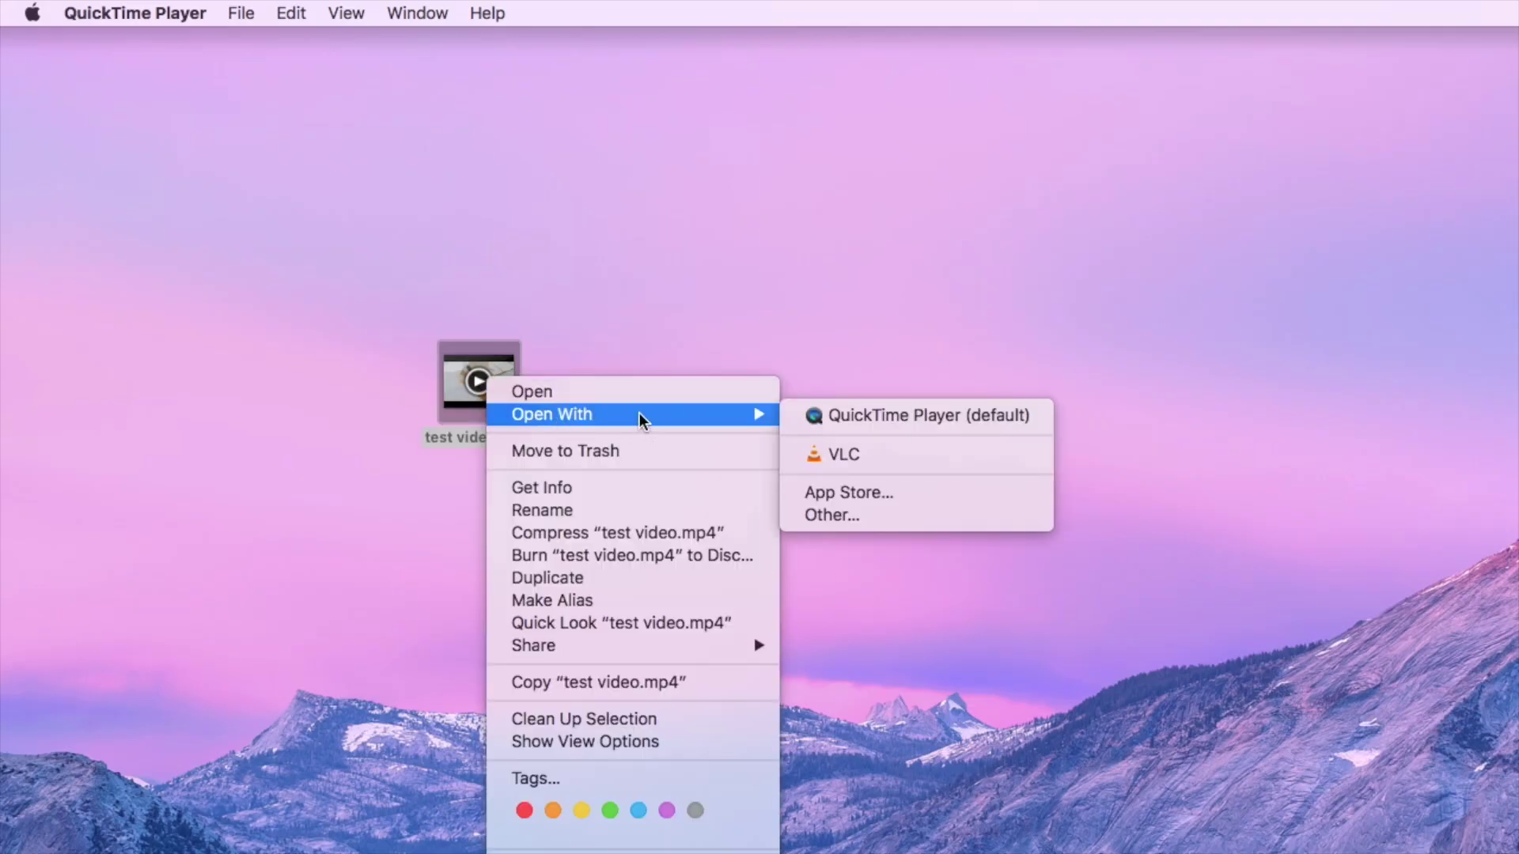
Step: Open test video.mp4 in VLC and bring up VLC's Preferences window
{"action": "left_click", "coordinate": [834, 456]}
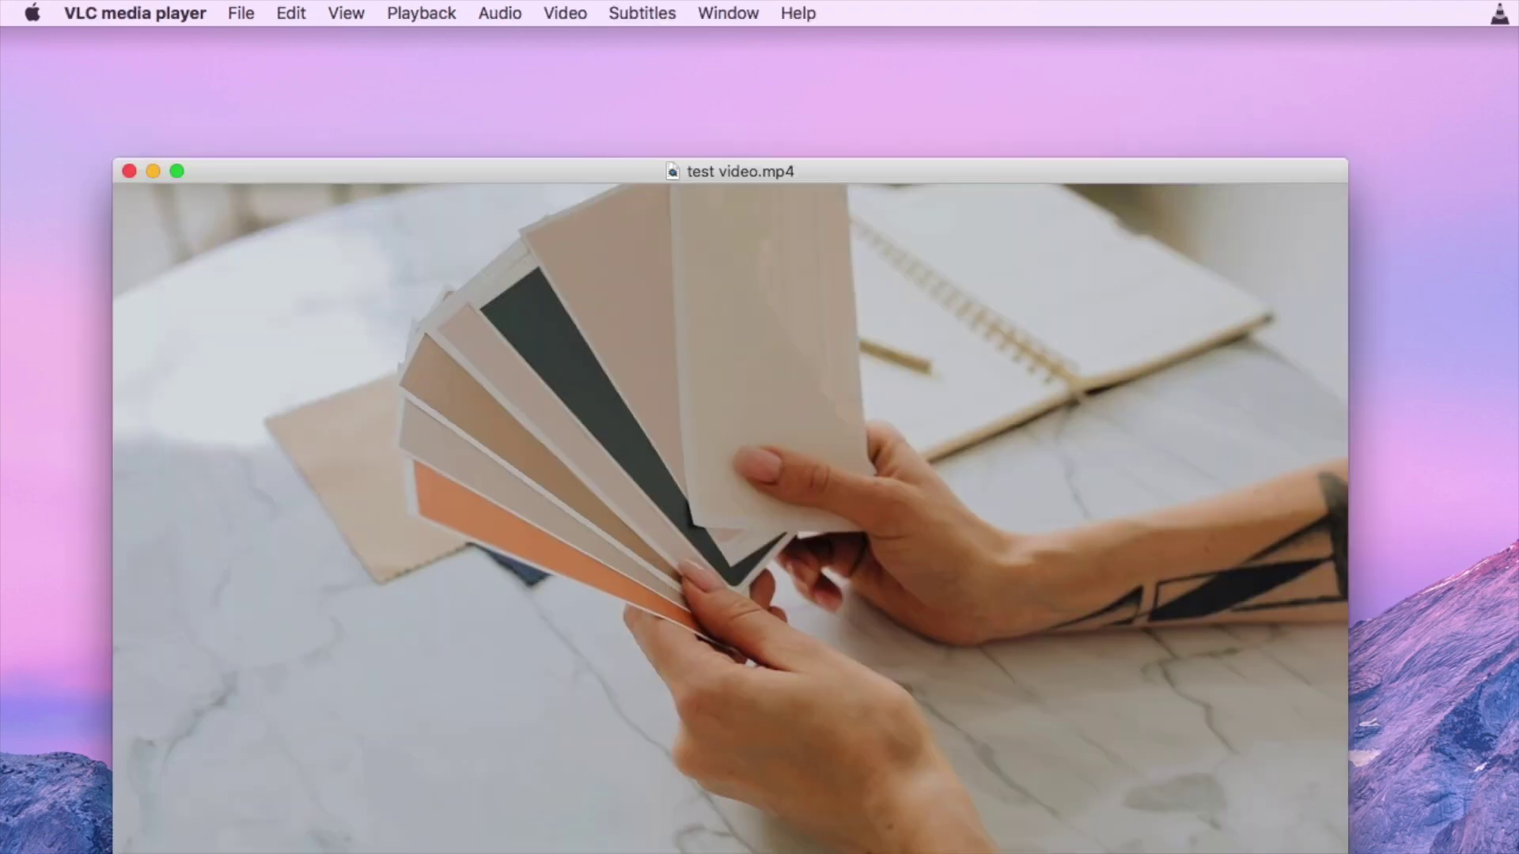
{"action": "left_click", "coordinate": [136, 13]}
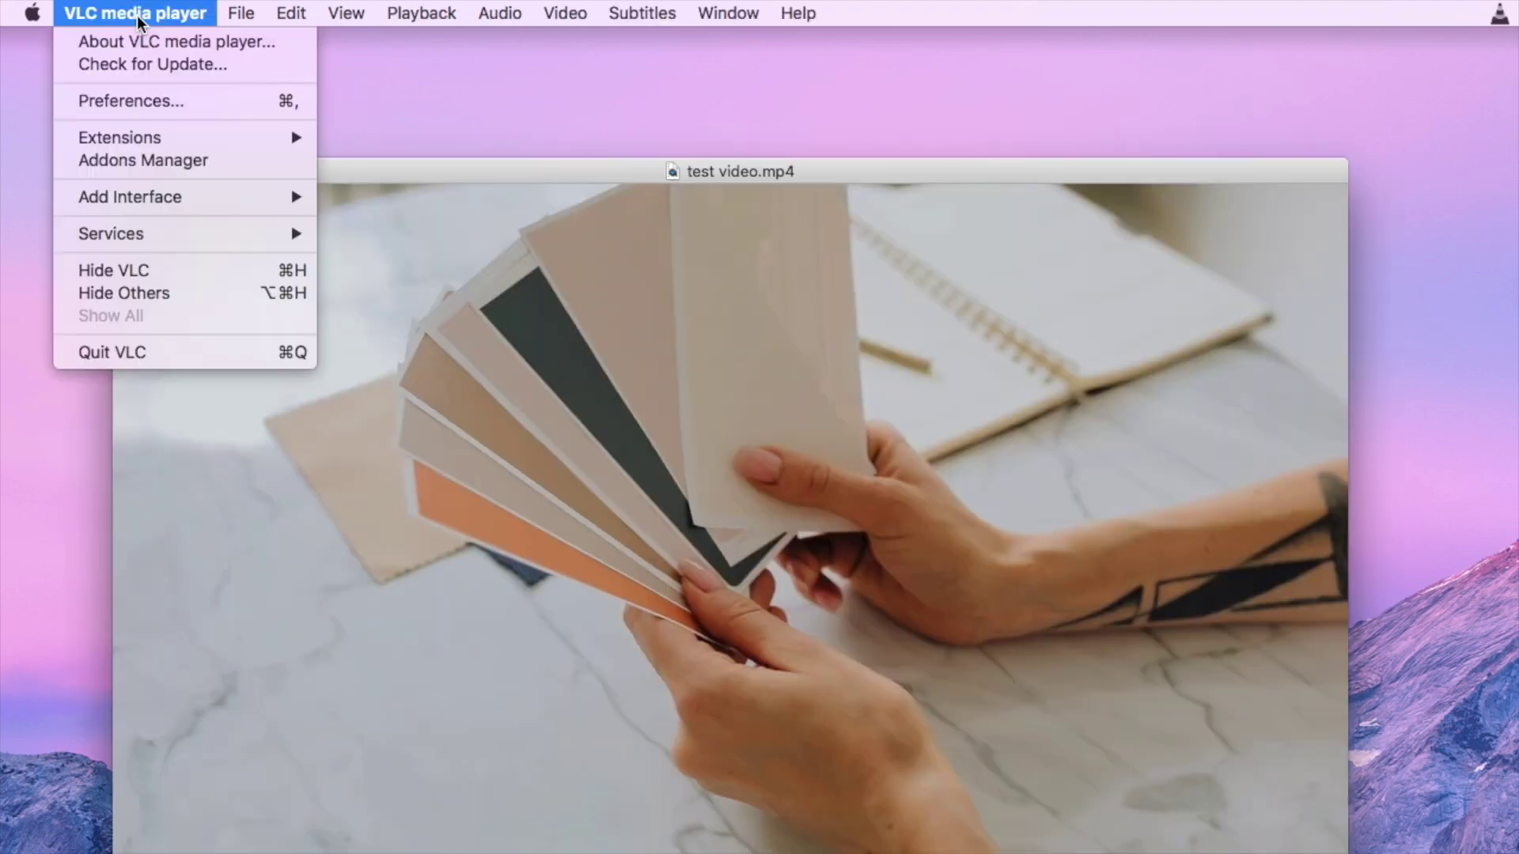
{"action": "left_click", "coordinate": [172, 103]}
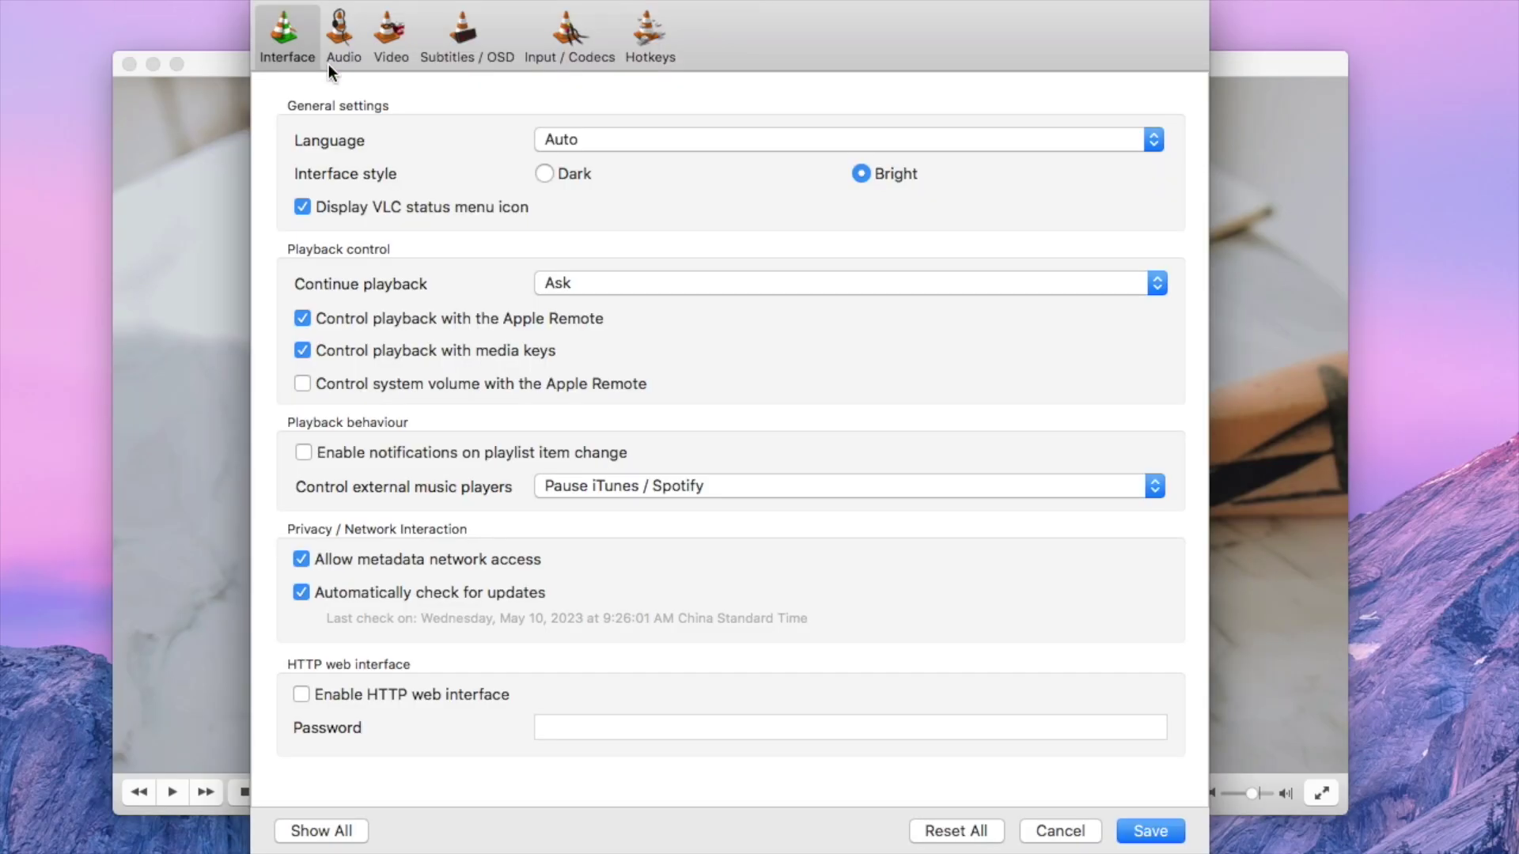
Step: Under Show All, set Stream output muxer caching to 1500 ms and save the preferences
{"action": "left_click", "coordinate": [317, 834]}
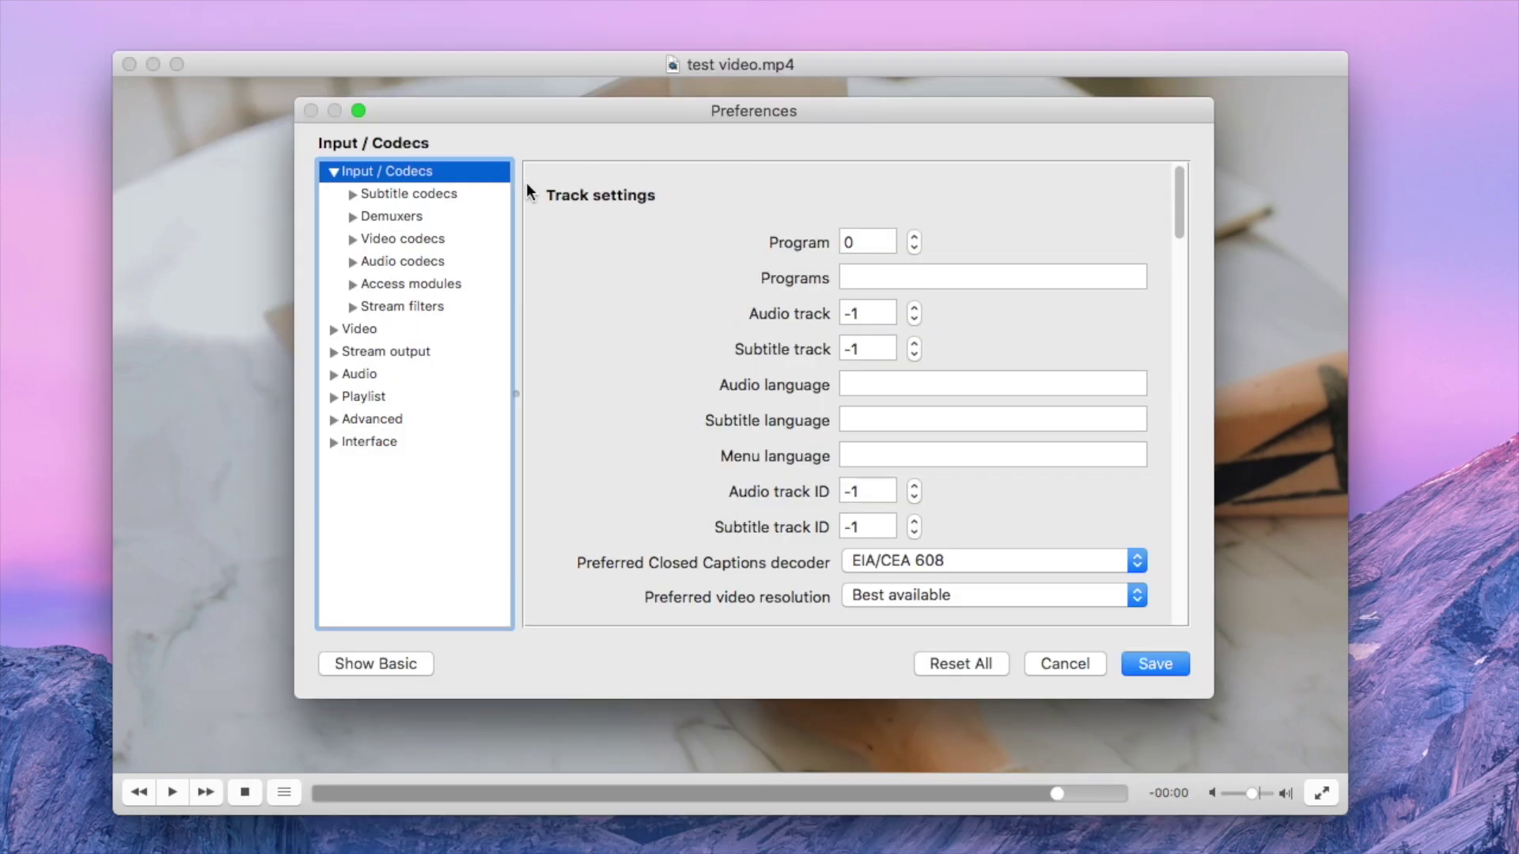
{"action": "left_click", "coordinate": [399, 352]}
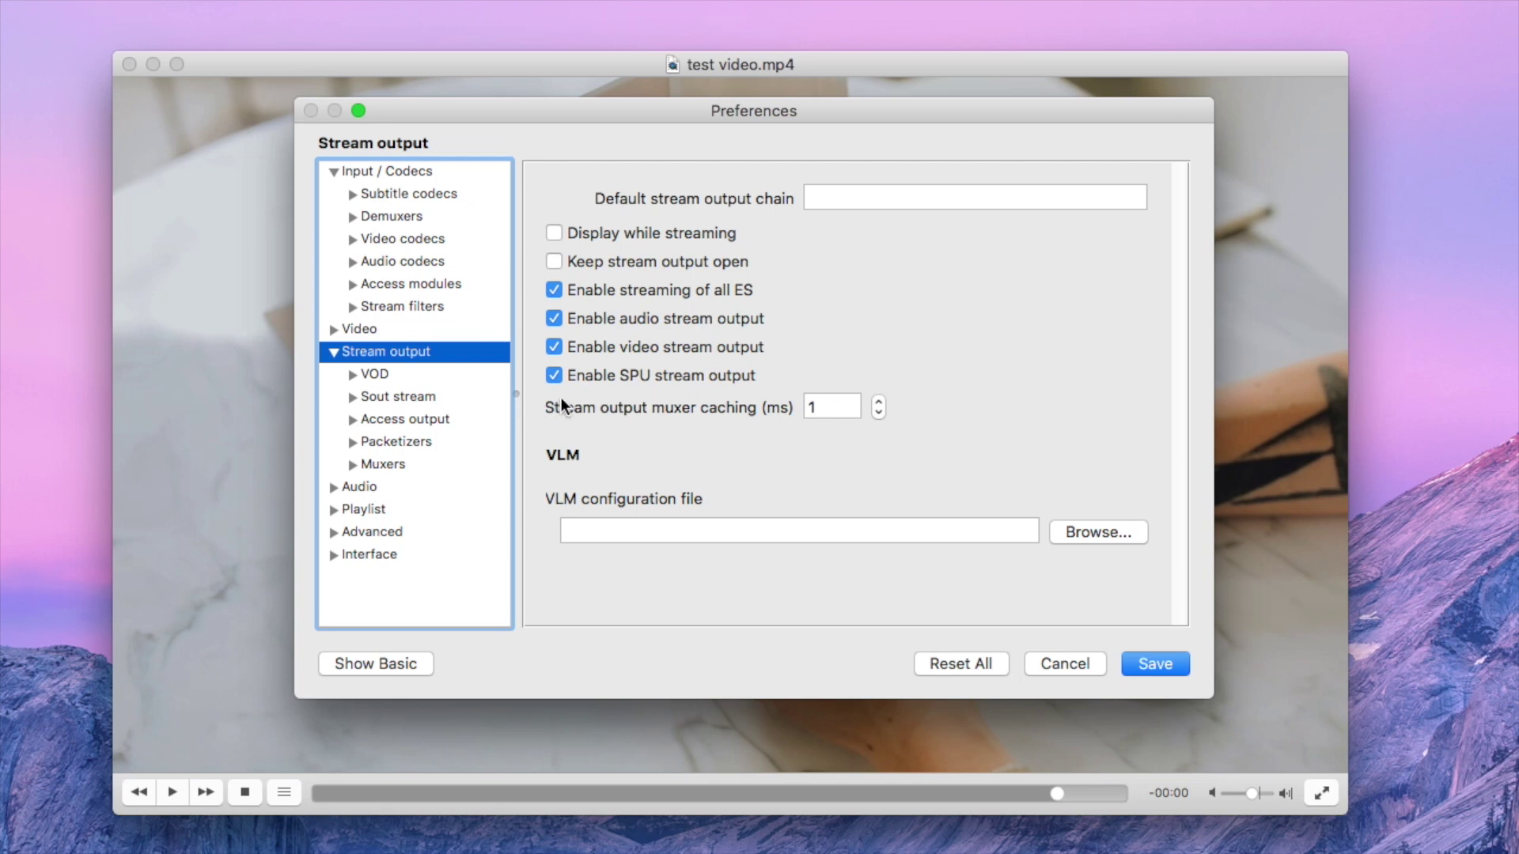
{"action": "double_click", "coordinate": [823, 408]}
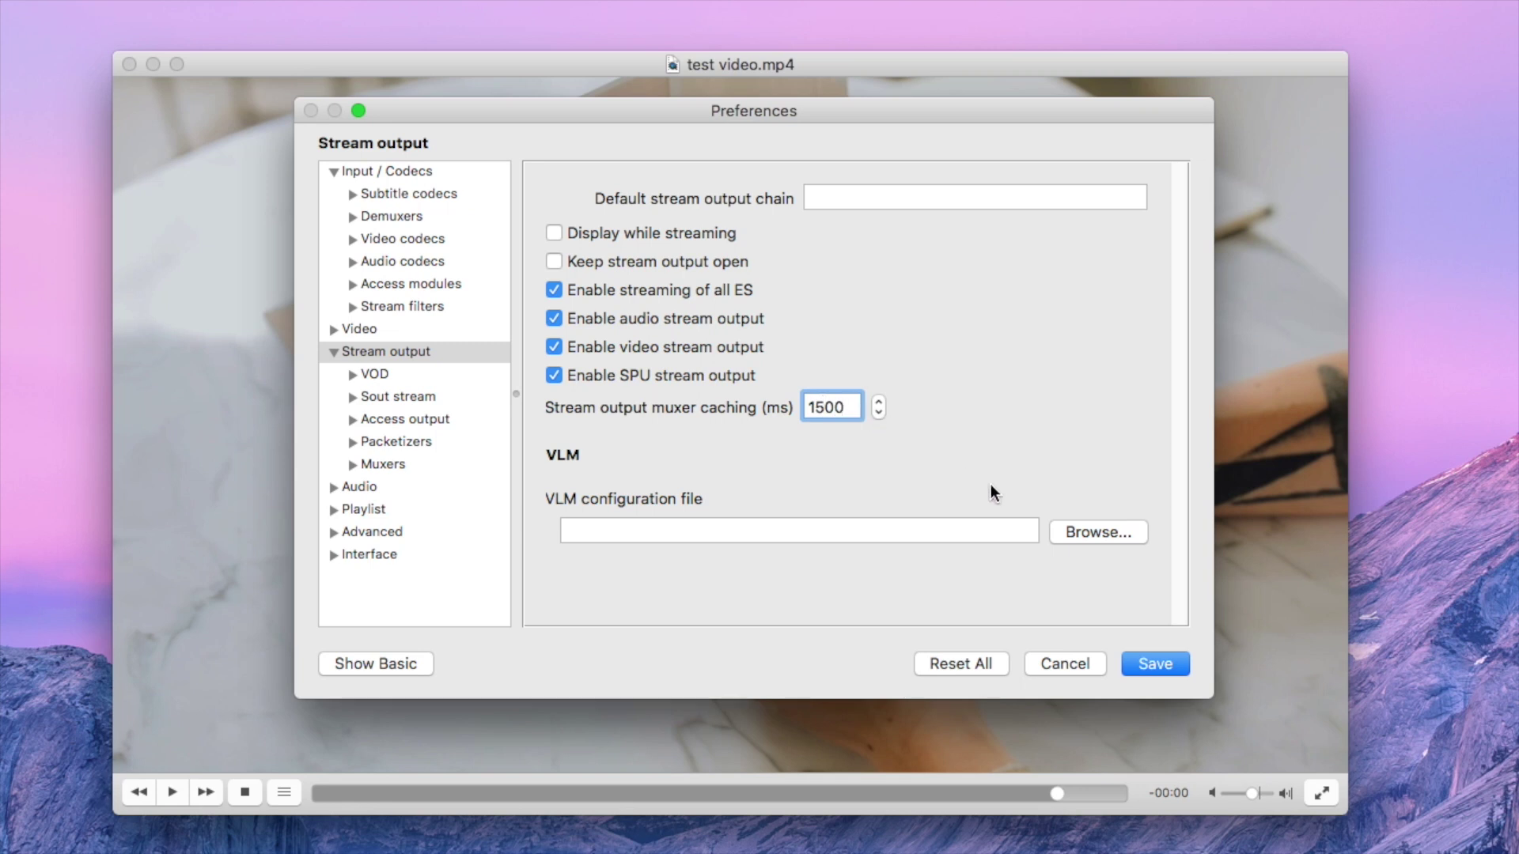
{"action": "left_click", "coordinate": [1164, 666]}
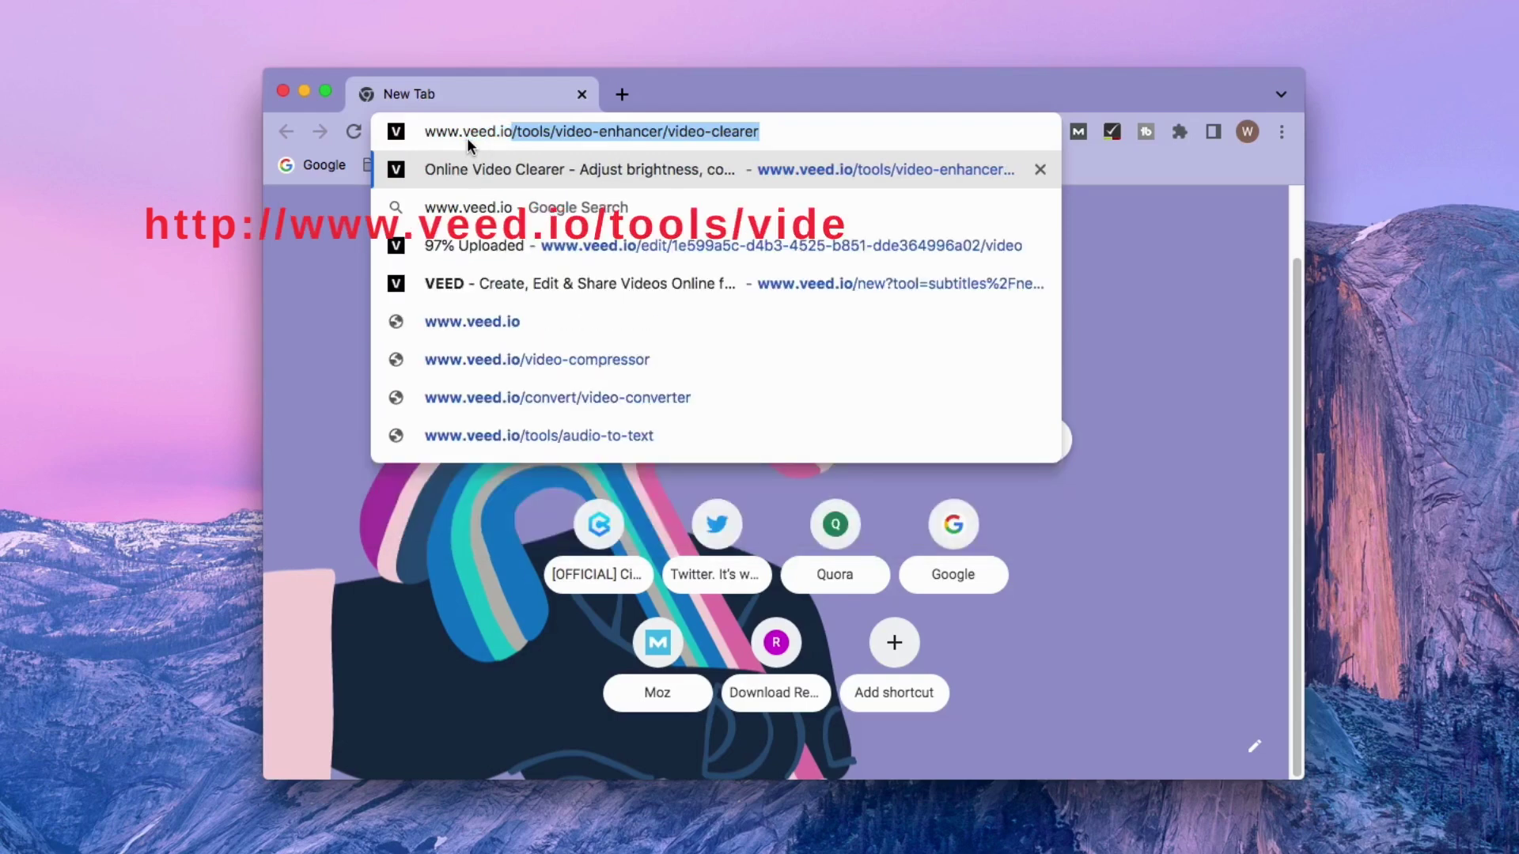
Step: Load VEED's Video Clearer page at veed.io/tools/video-enhancer/video-clearer and start a new editing project
{"action": "key", "text": "Return"}
{"action": "left_click", "coordinate": [447, 120]}
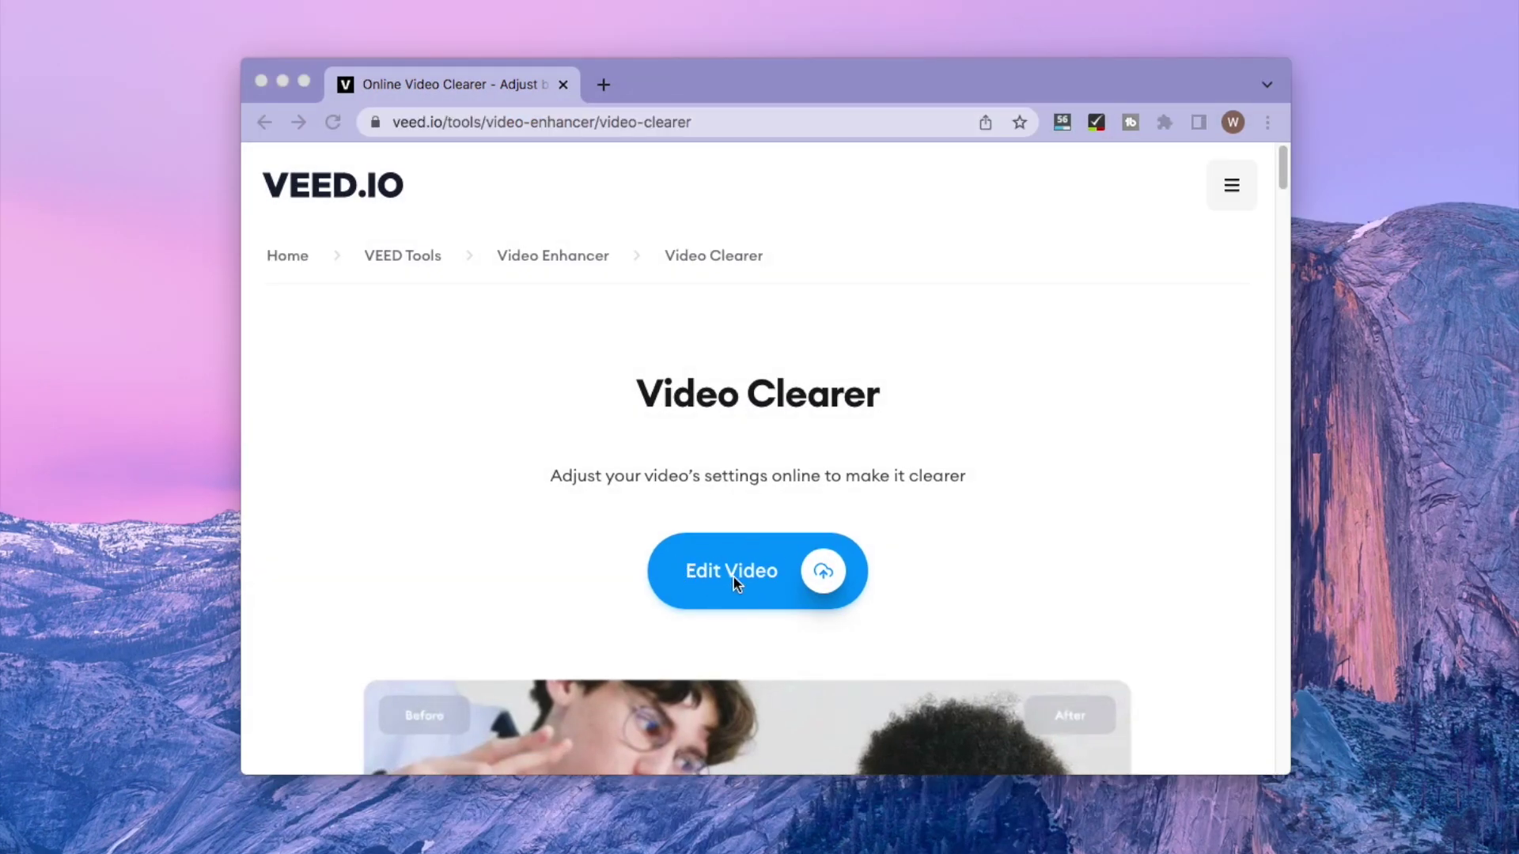
{"action": "left_click", "coordinate": [734, 584]}
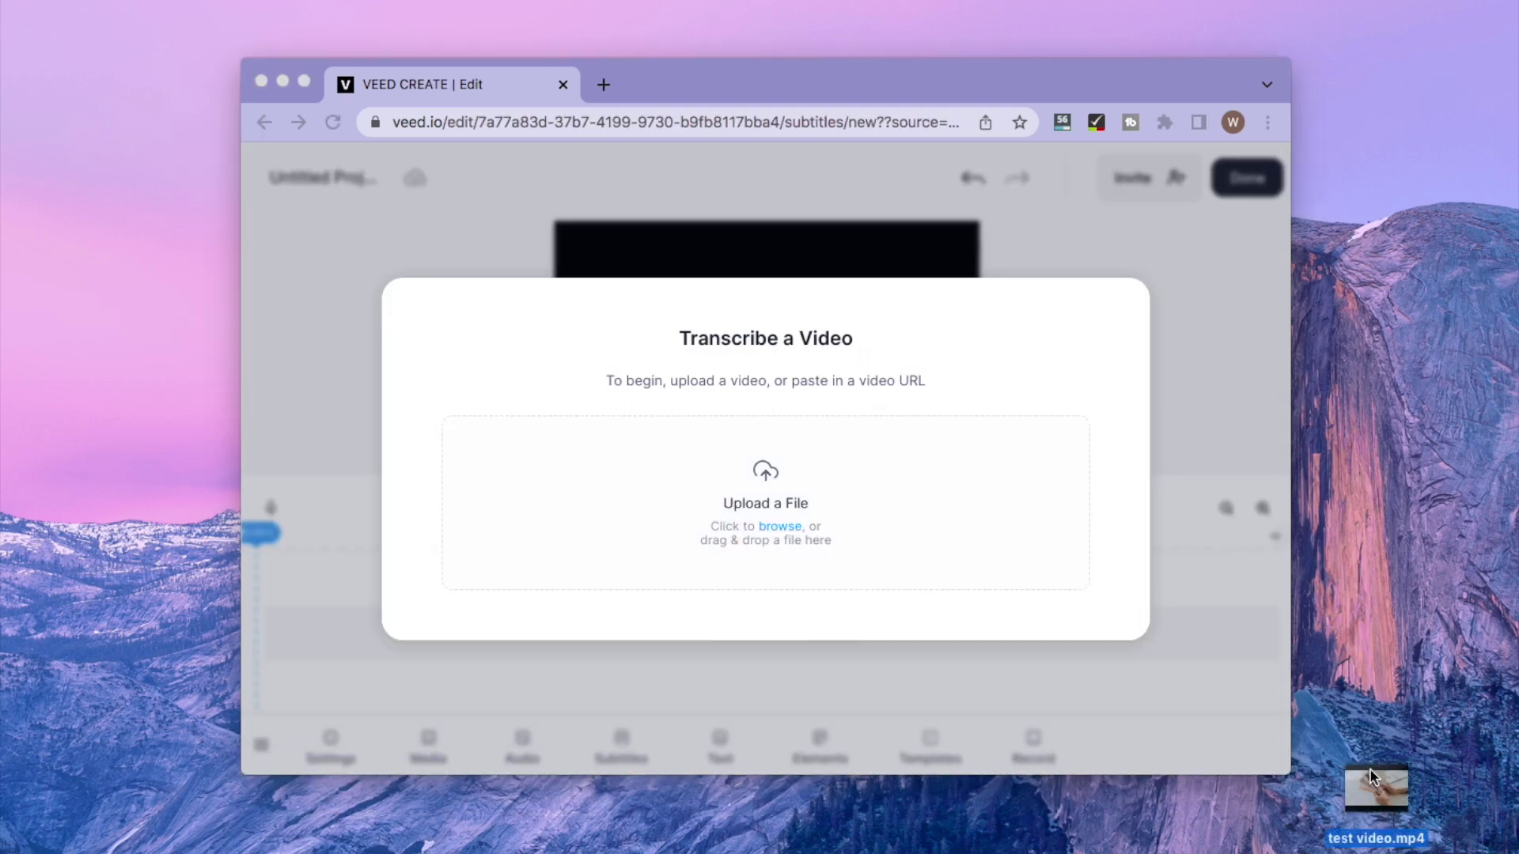
Step: Upload test video.mp4 and adjust its Brightness to 9.51 and Contrast to -7.88
{"action": "left_click_drag", "start_coordinate": [1380, 791], "coordinate": [851, 502]}
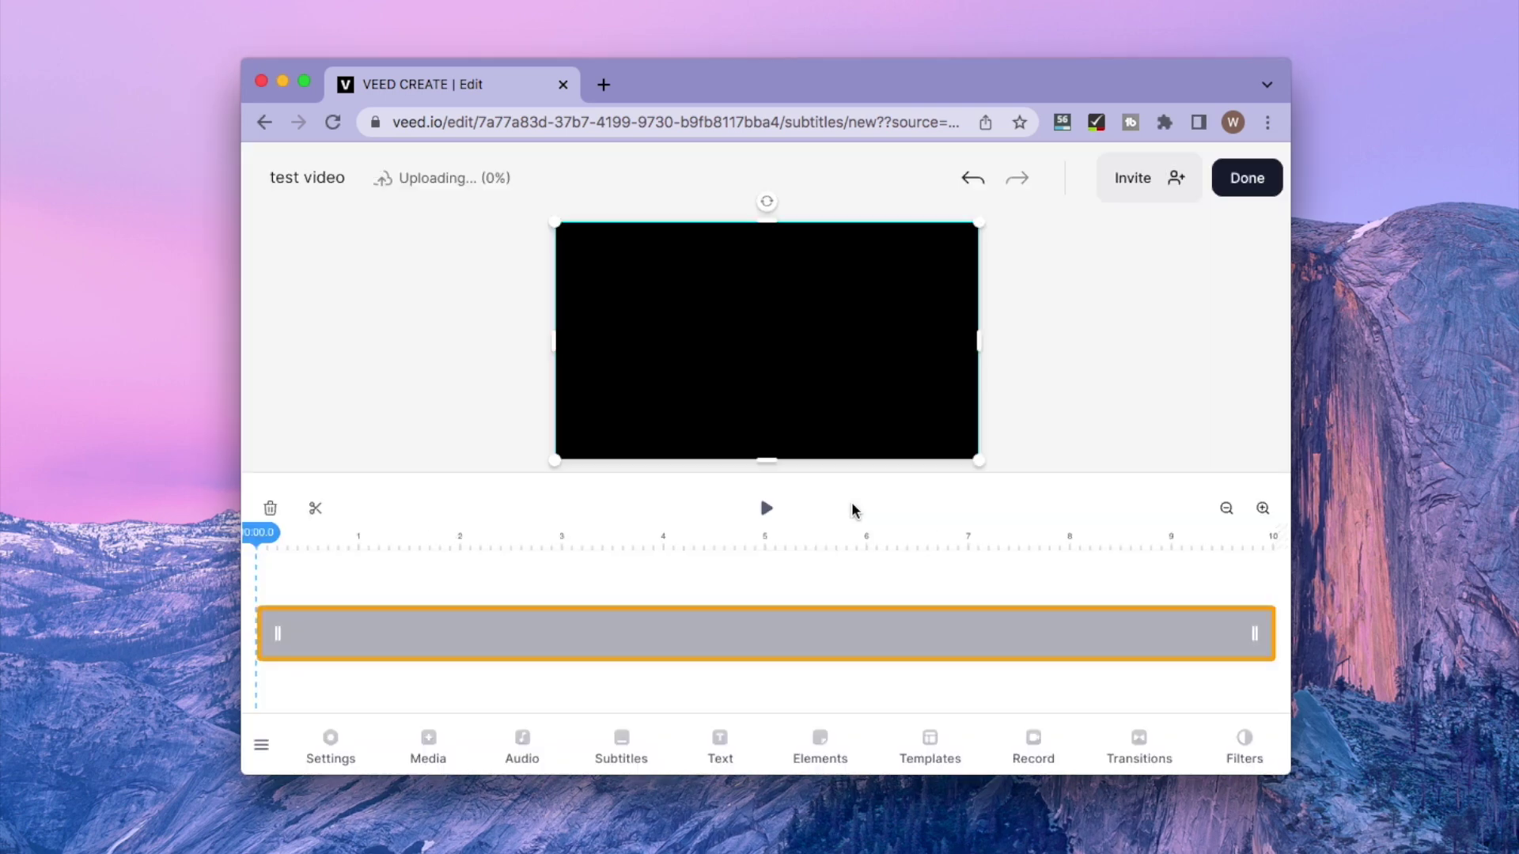
{"action": "left_click", "coordinate": [878, 633]}
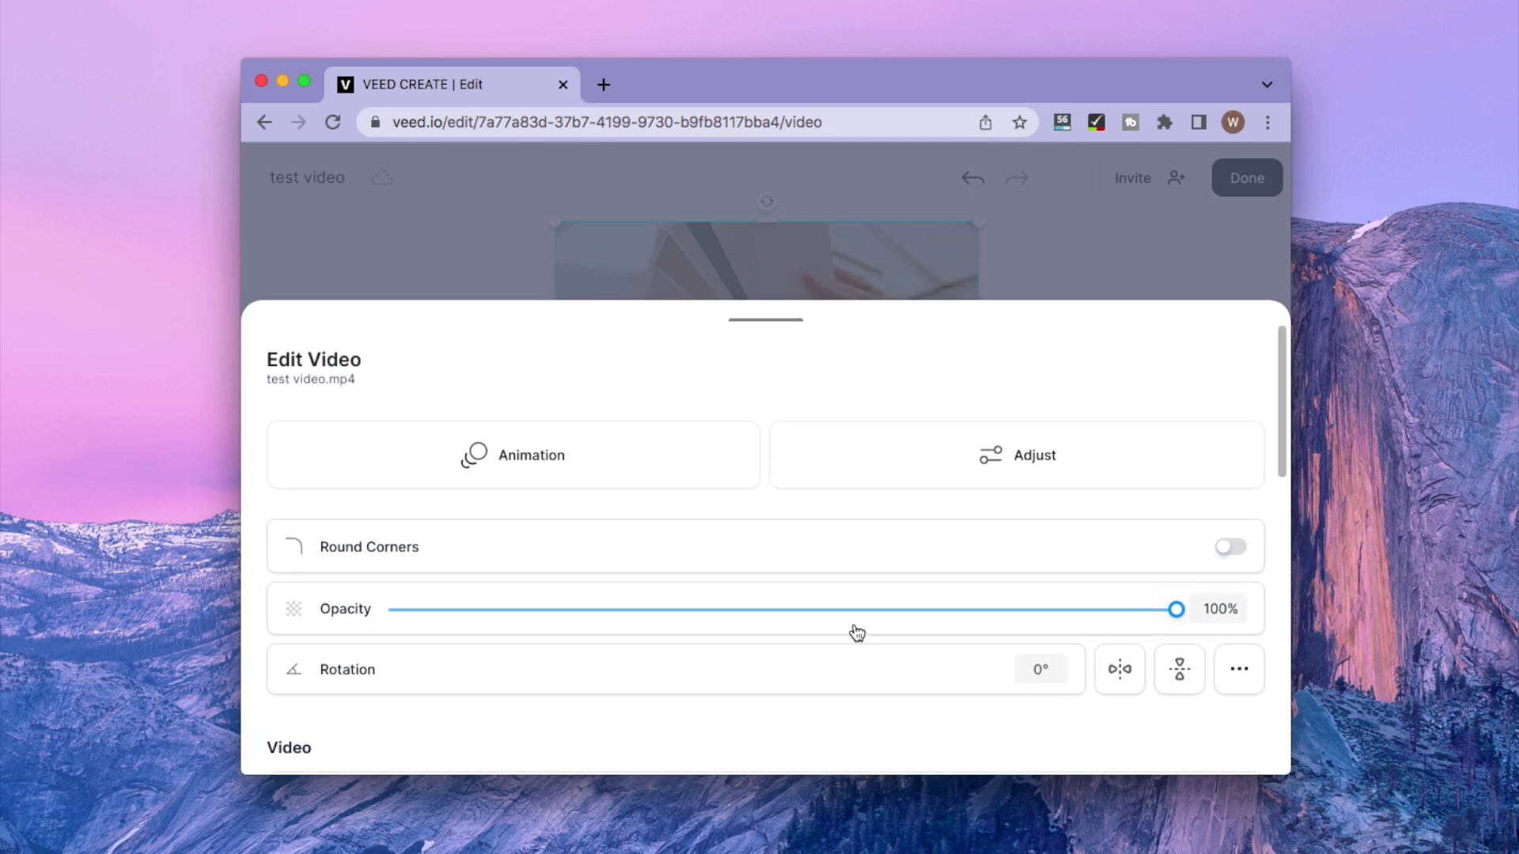
{"action": "left_click", "coordinate": [1018, 468]}
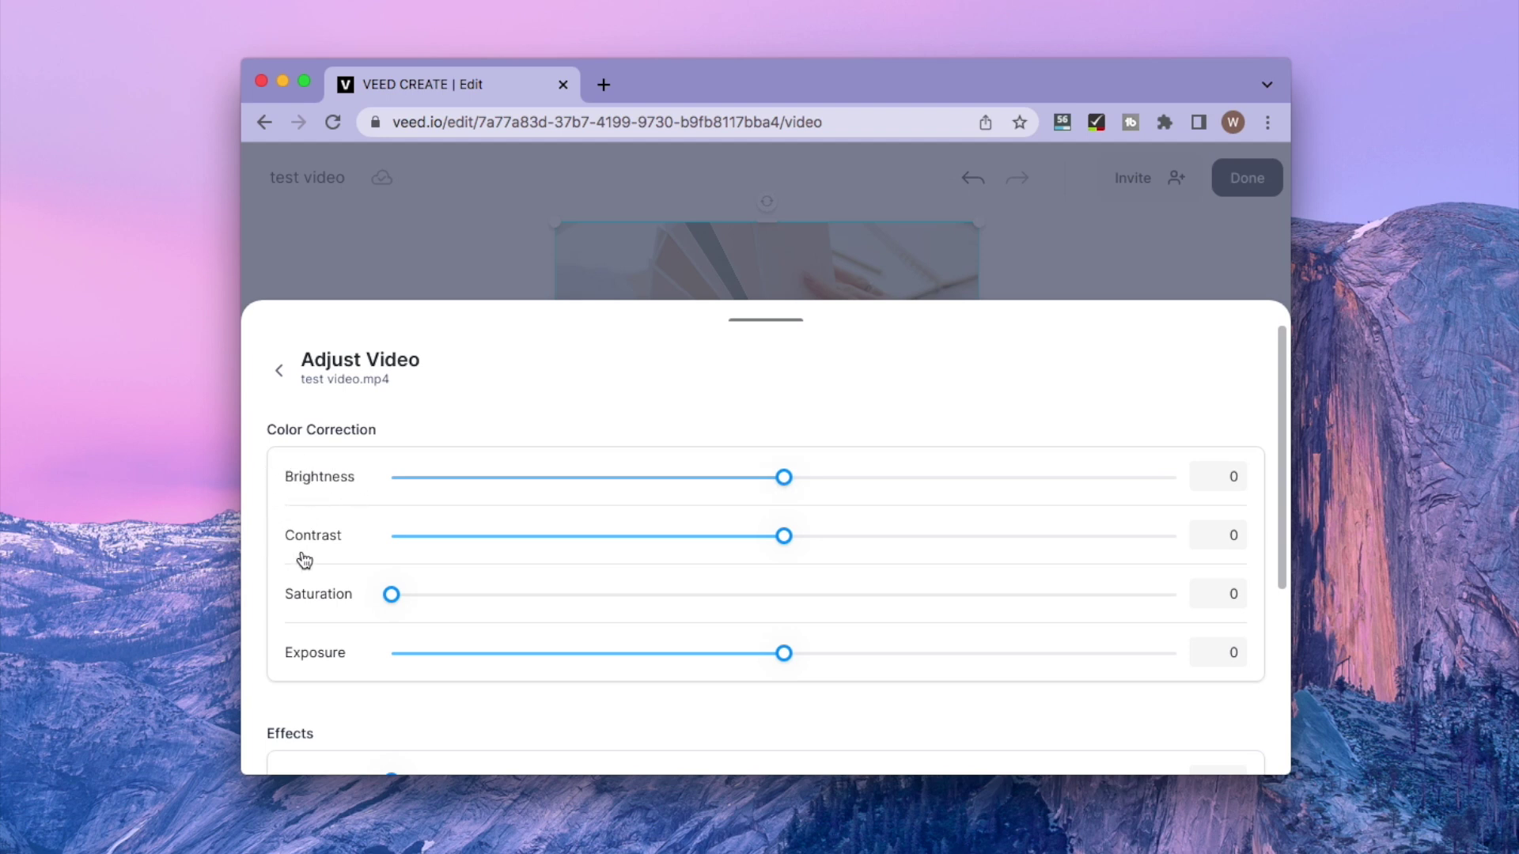
{"action": "left_click_drag", "start_coordinate": [786, 478], "coordinate": [821, 481]}
{"action": "left_click_drag", "start_coordinate": [784, 537], "coordinate": [754, 542]}
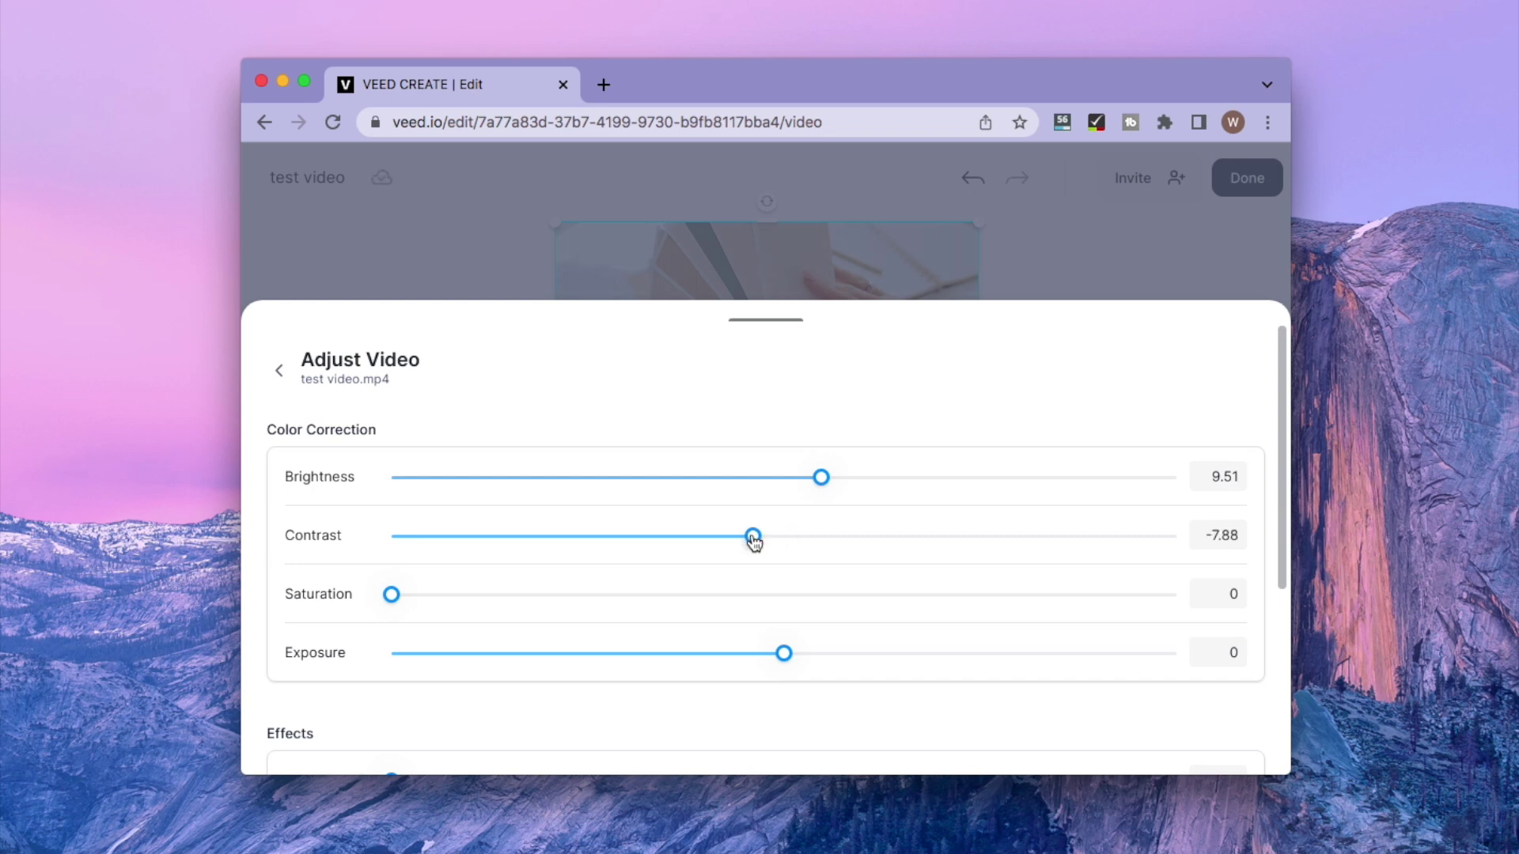
{"action": "left_click", "coordinate": [1094, 254]}
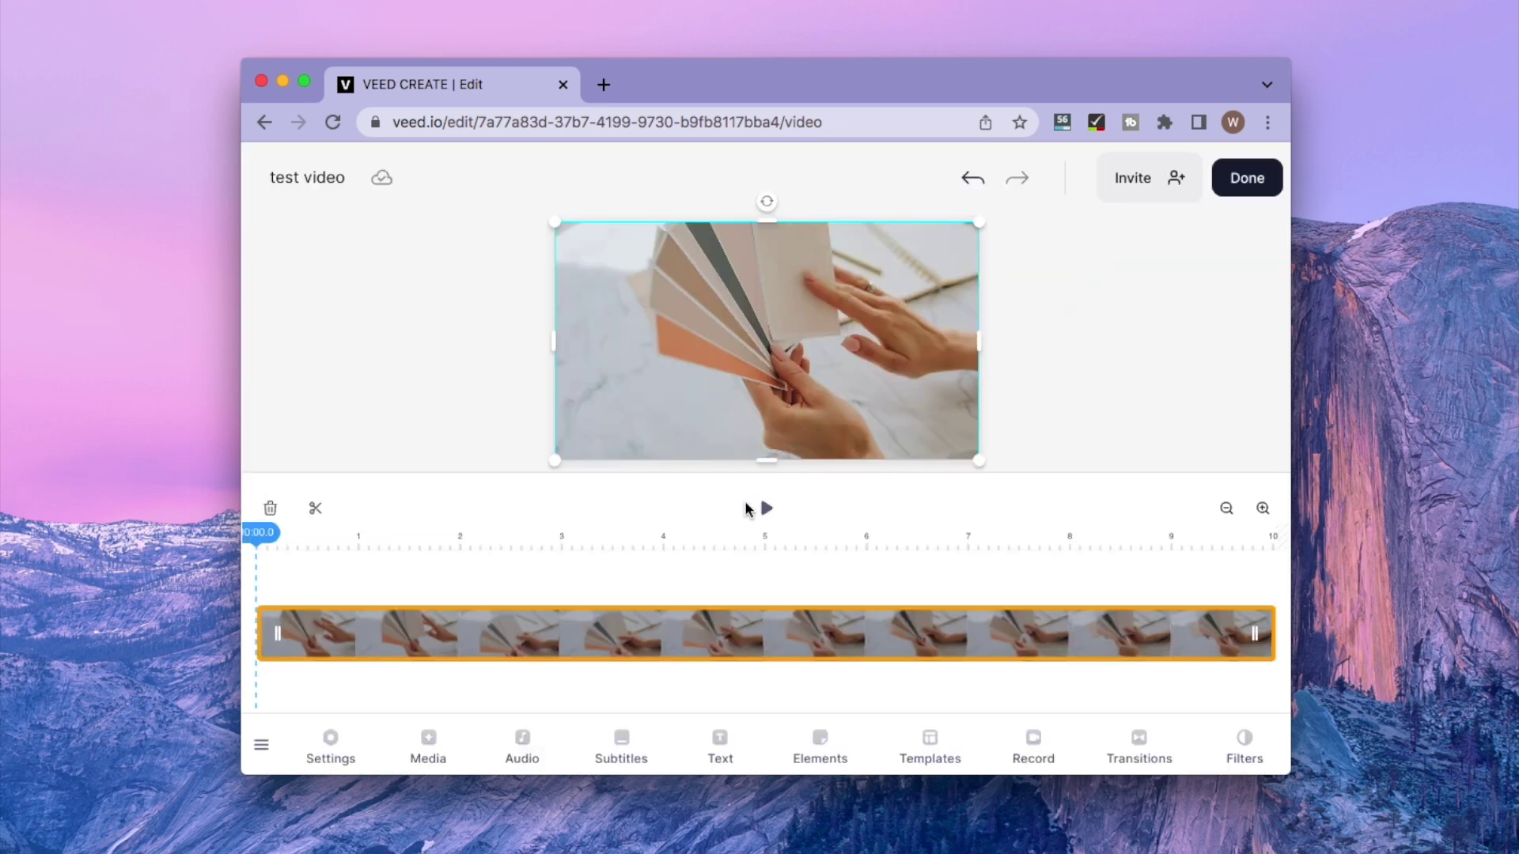
Step: Preview the adjusted video briefly, pausing at 3.9 seconds, then export it
{"action": "left_click", "coordinate": [770, 513]}
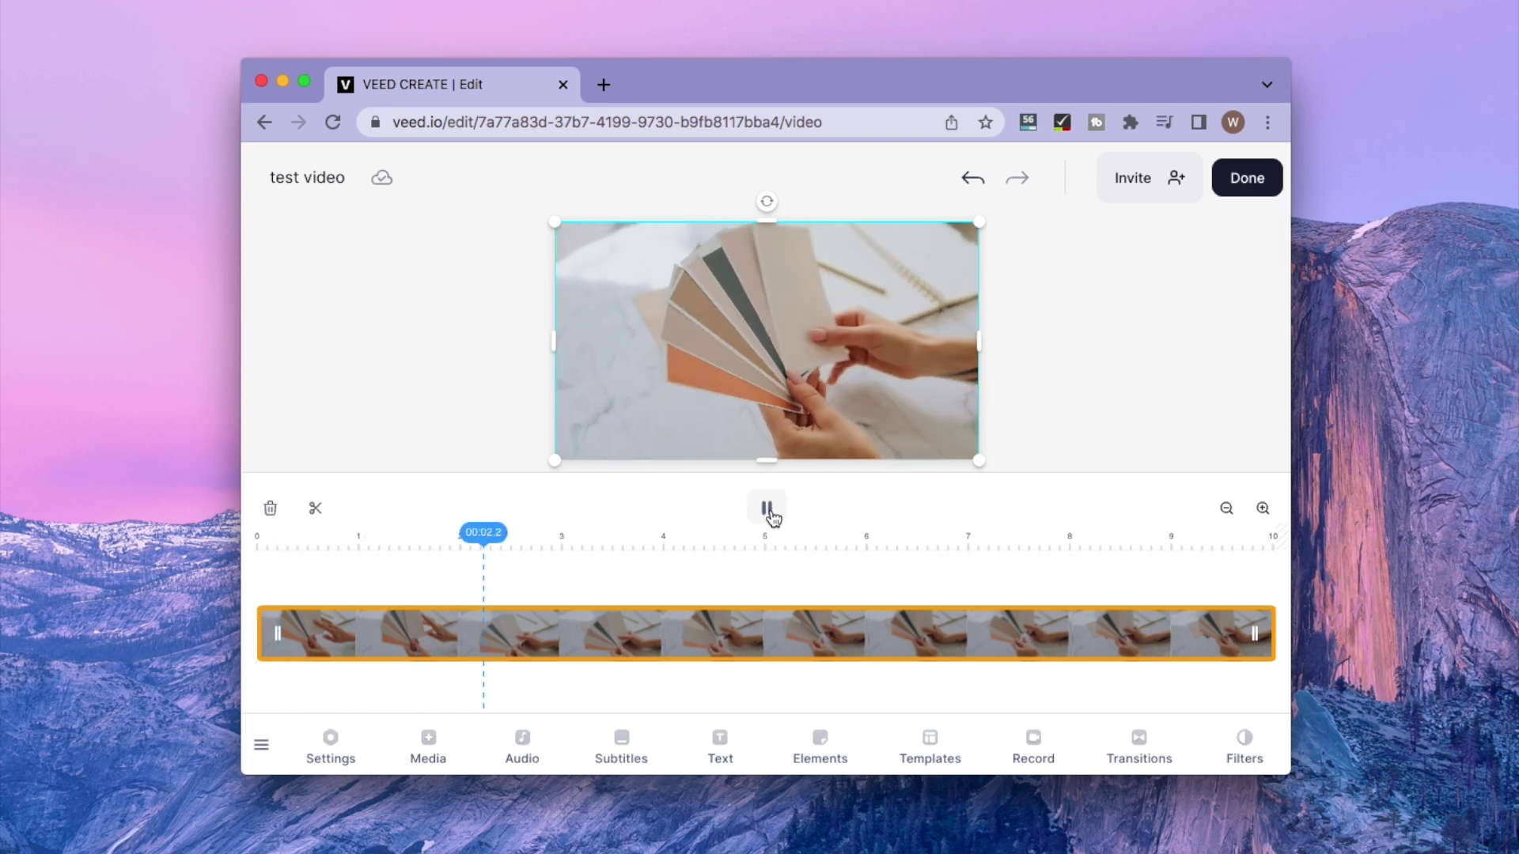
{"action": "left_click", "coordinate": [768, 510]}
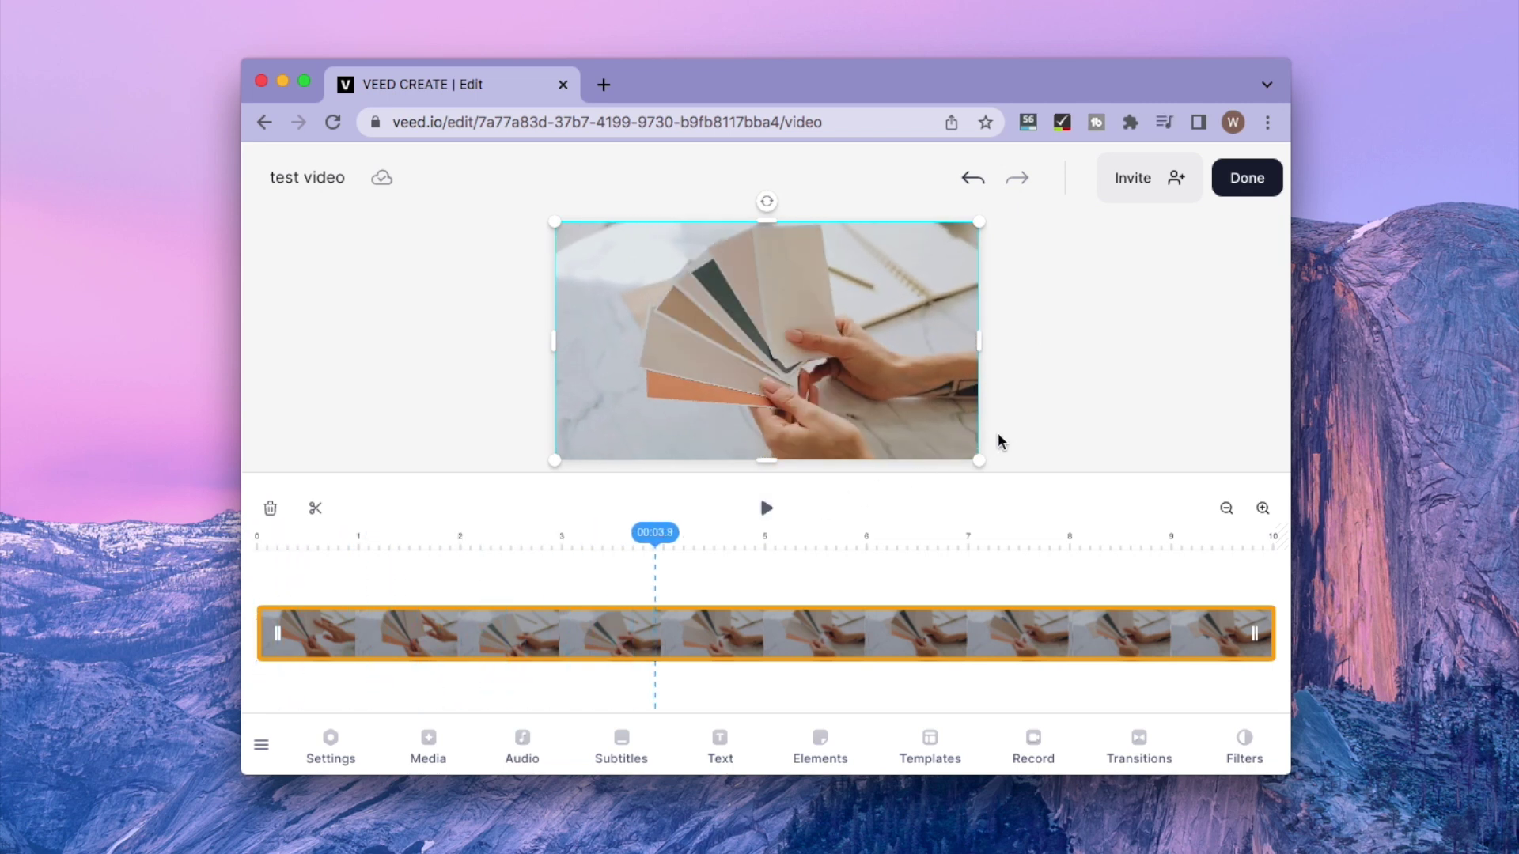
{"action": "left_click", "coordinate": [1250, 181]}
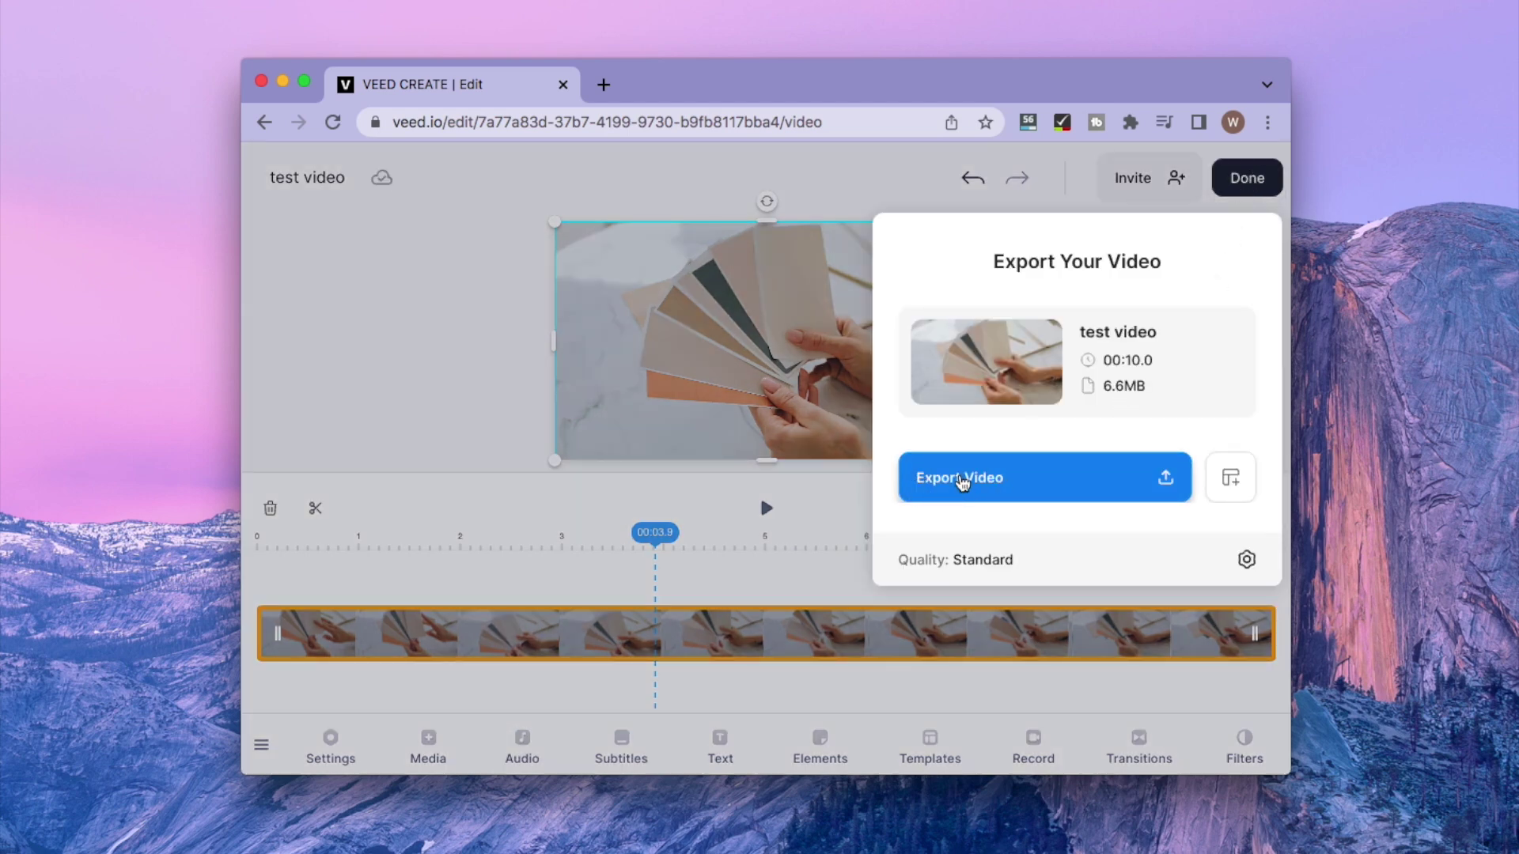
{"action": "left_click", "coordinate": [972, 486]}
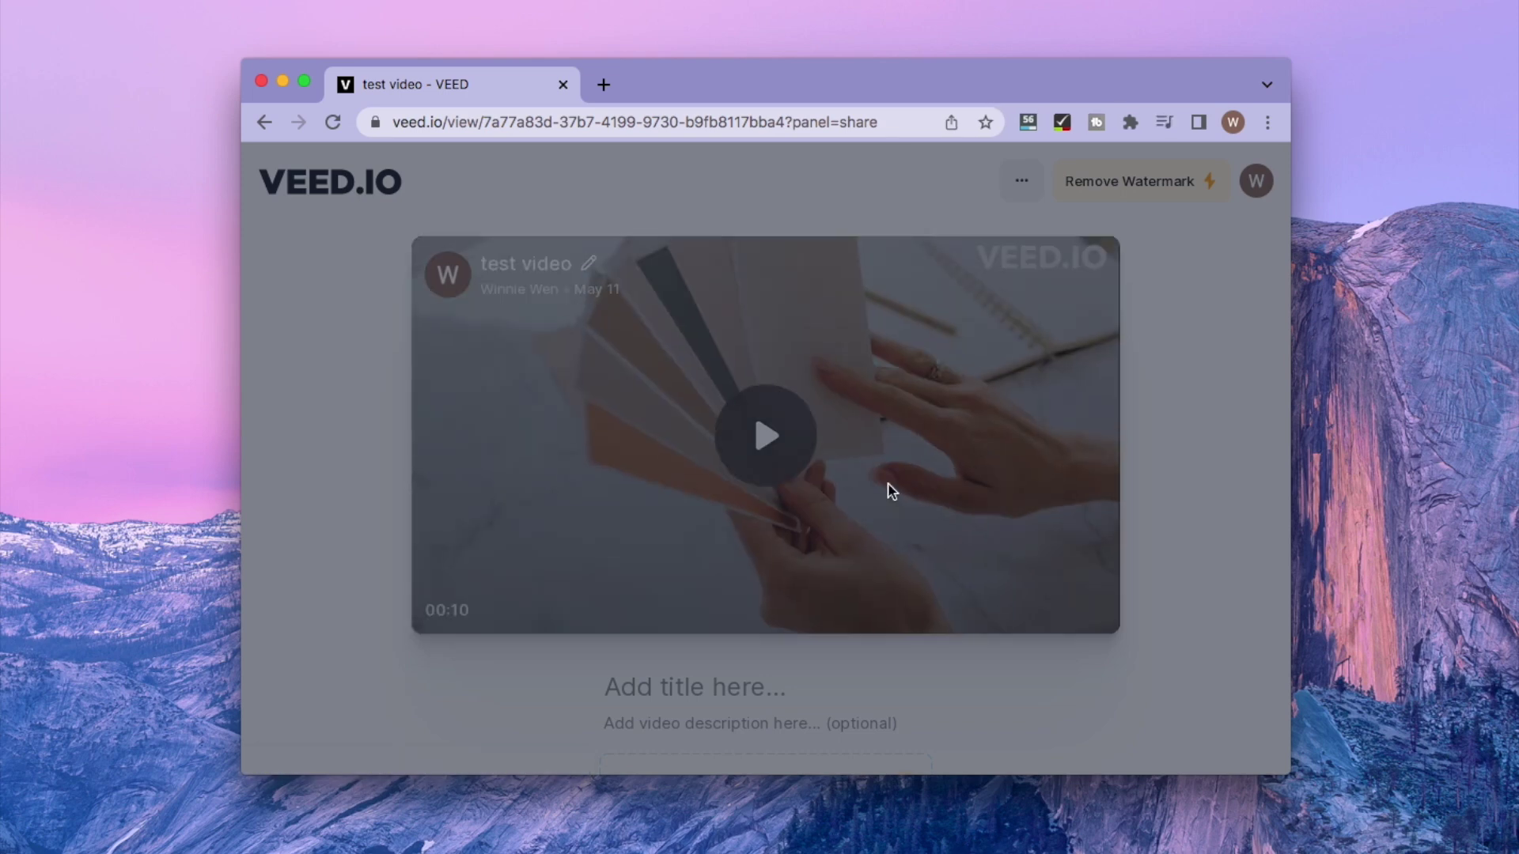
Step: Download the exported video as MP4, saving it to the Desktop as test video (1).mp4
{"action": "scroll", "coordinate": [879, 602], "scroll_direction": "down", "scroll_amount": 3}
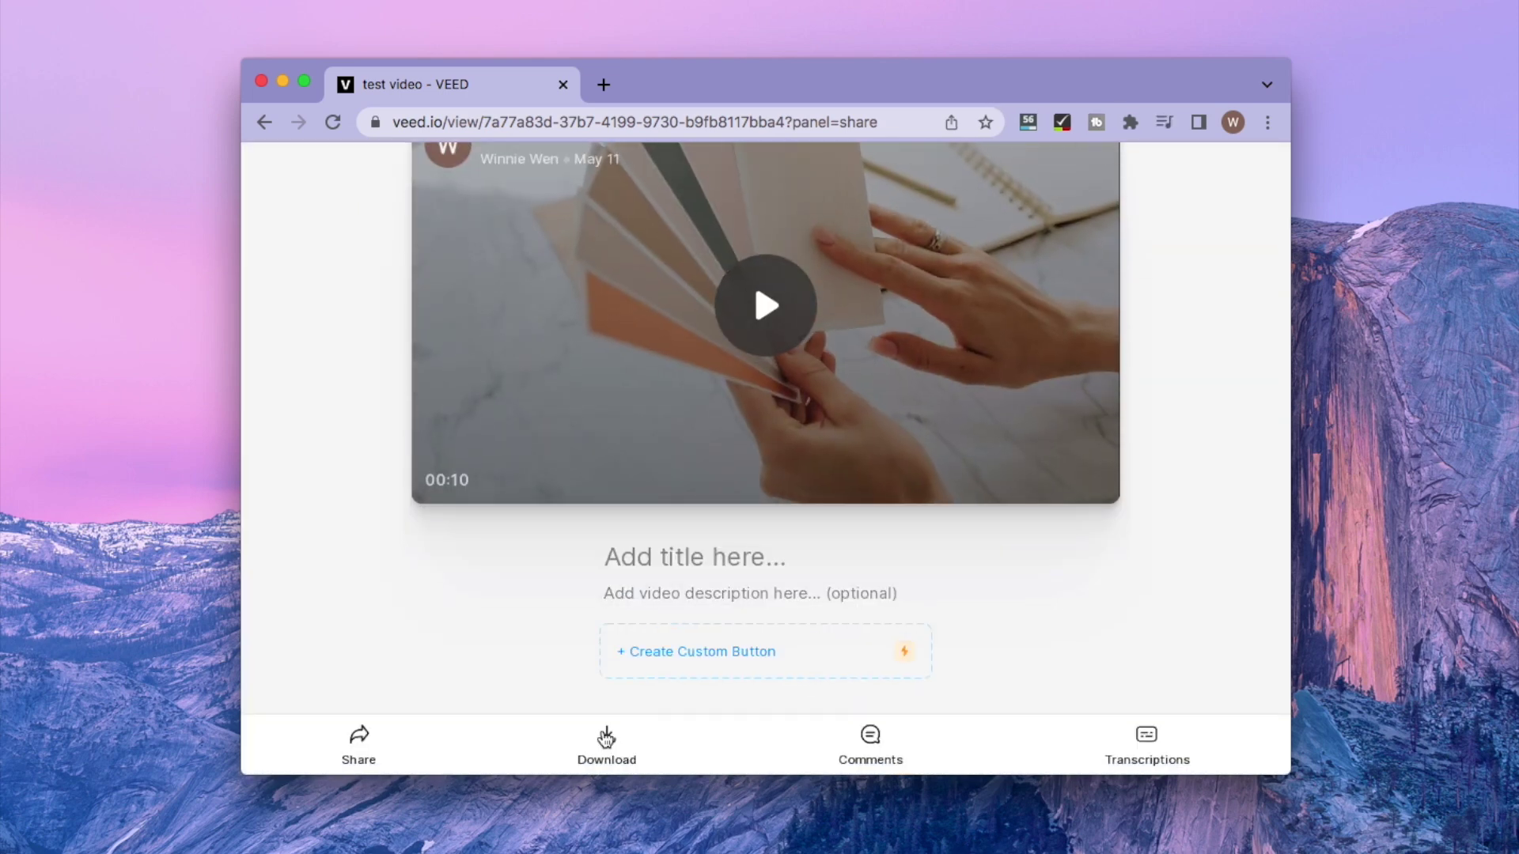
{"action": "left_click", "coordinate": [607, 744]}
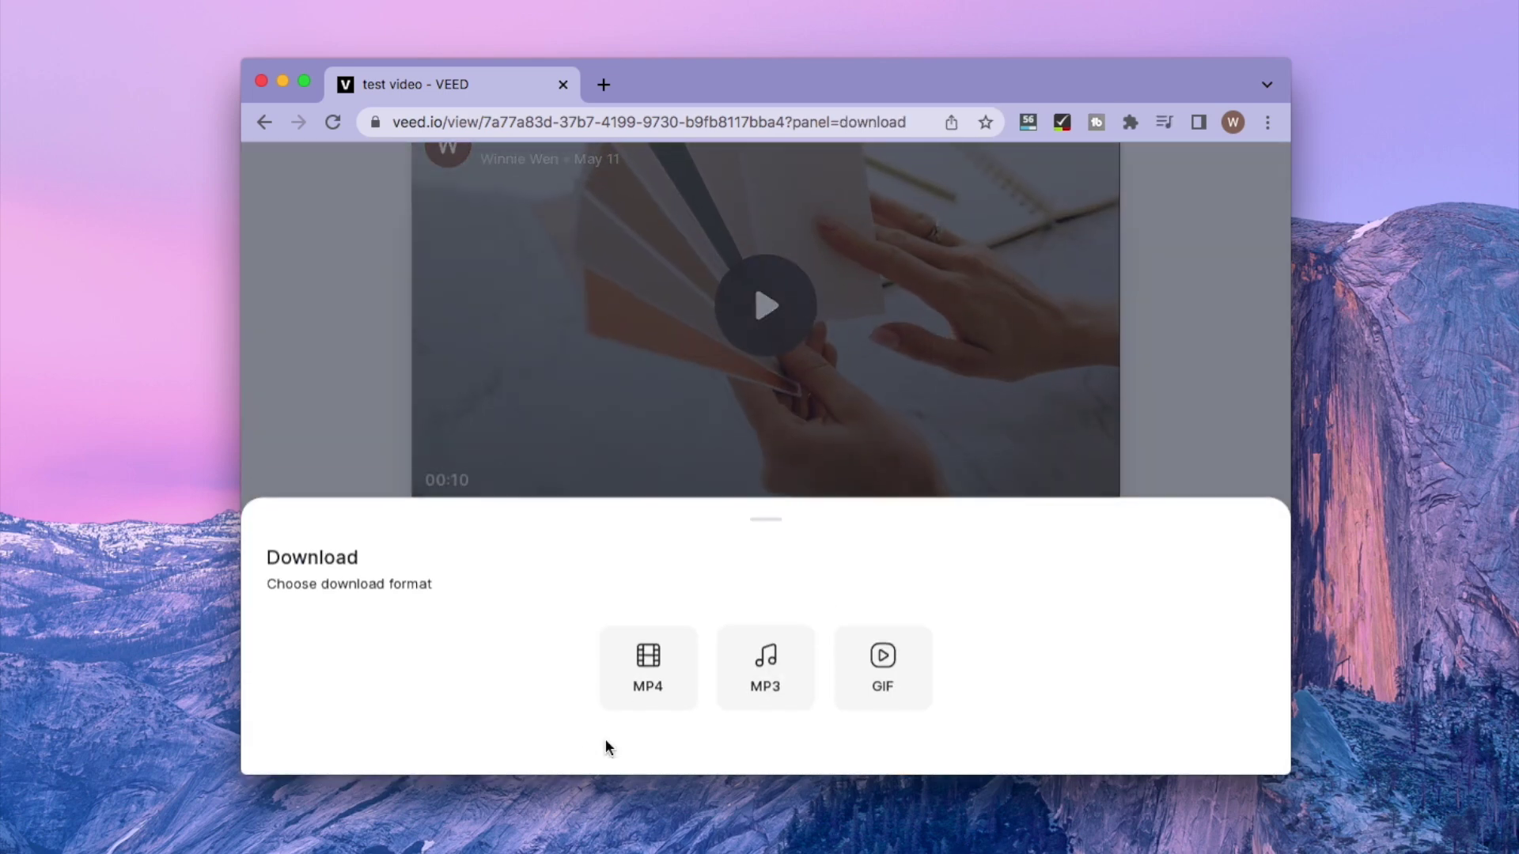
{"action": "left_click", "coordinate": [650, 701]}
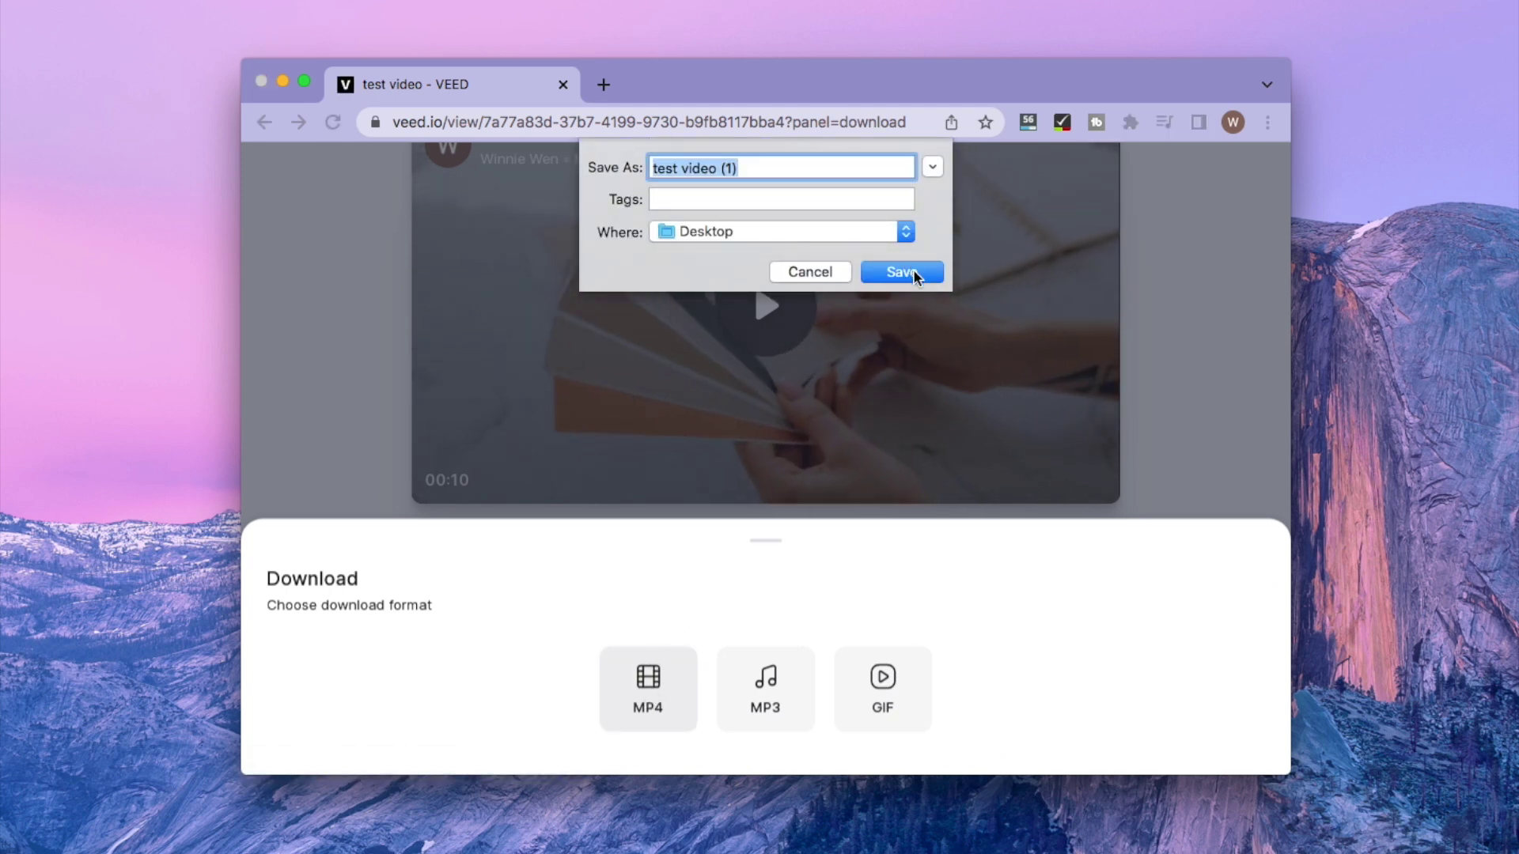
{"action": "left_click", "coordinate": [910, 269]}
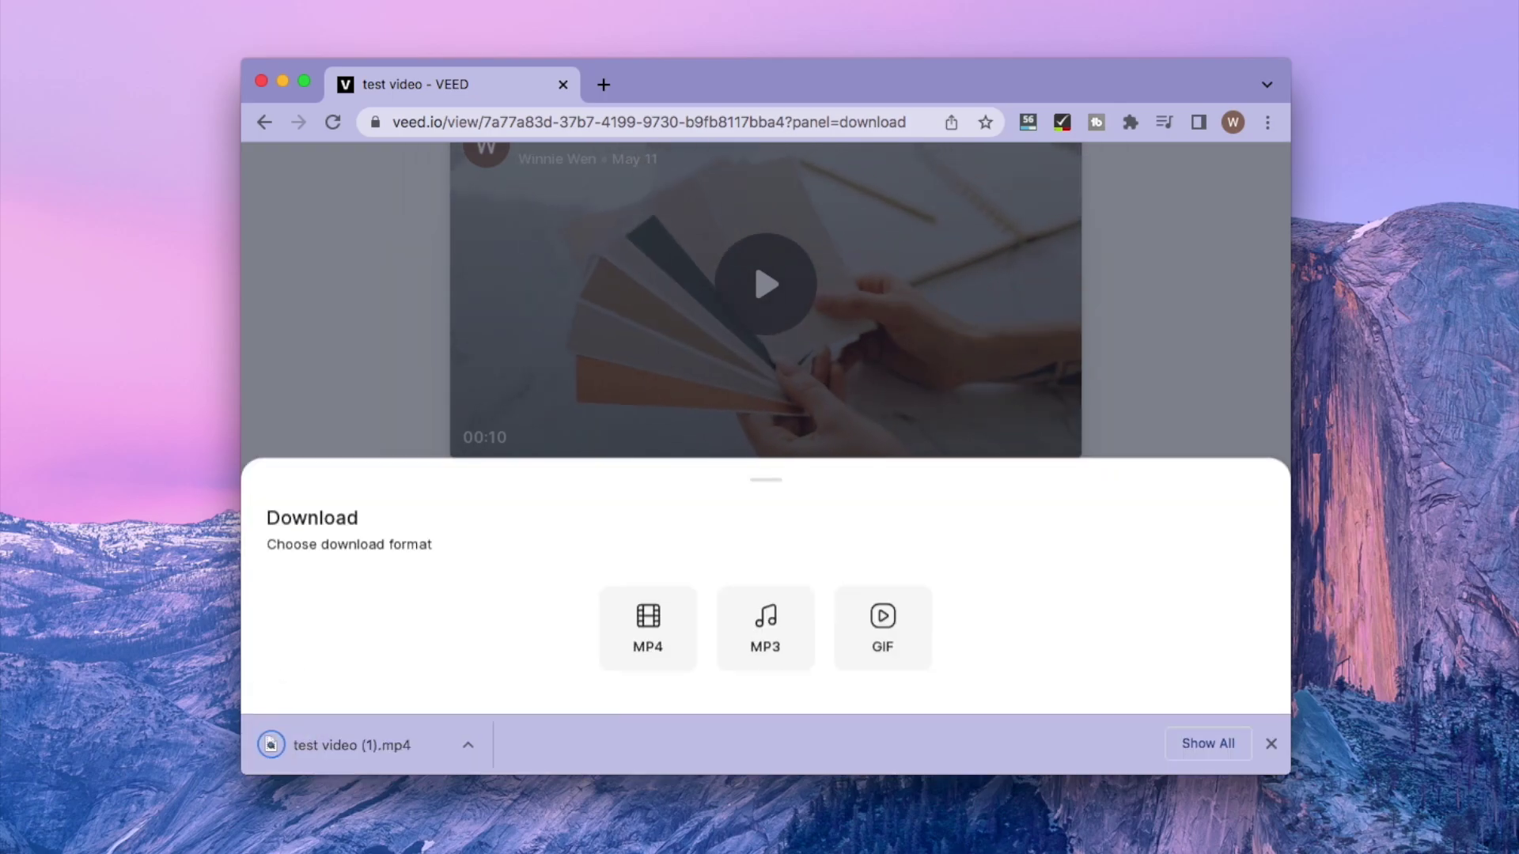